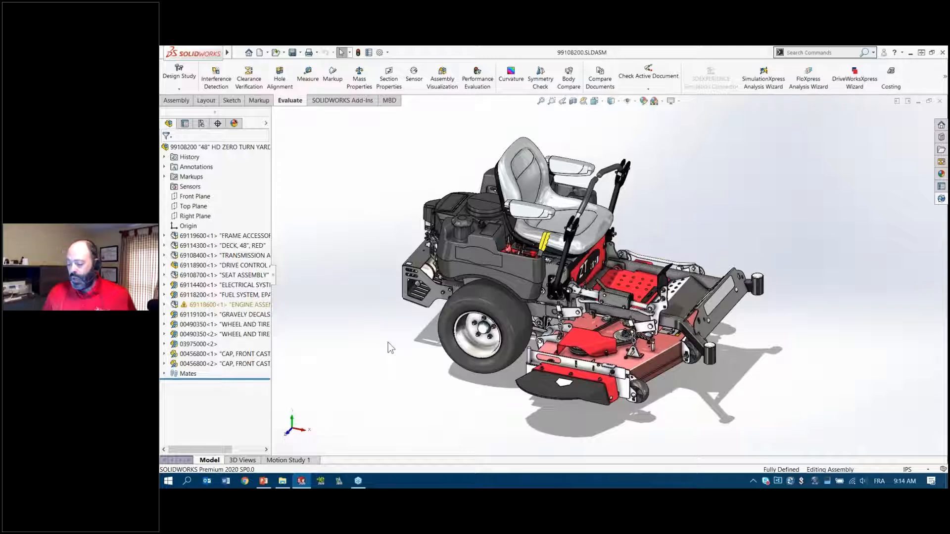
pyautogui.click(266, 481)
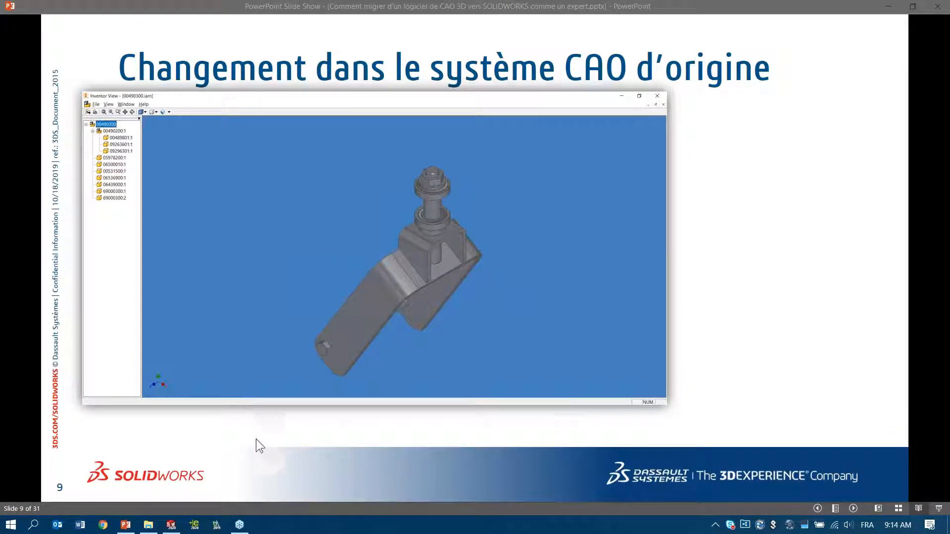
pyautogui.click(171, 525)
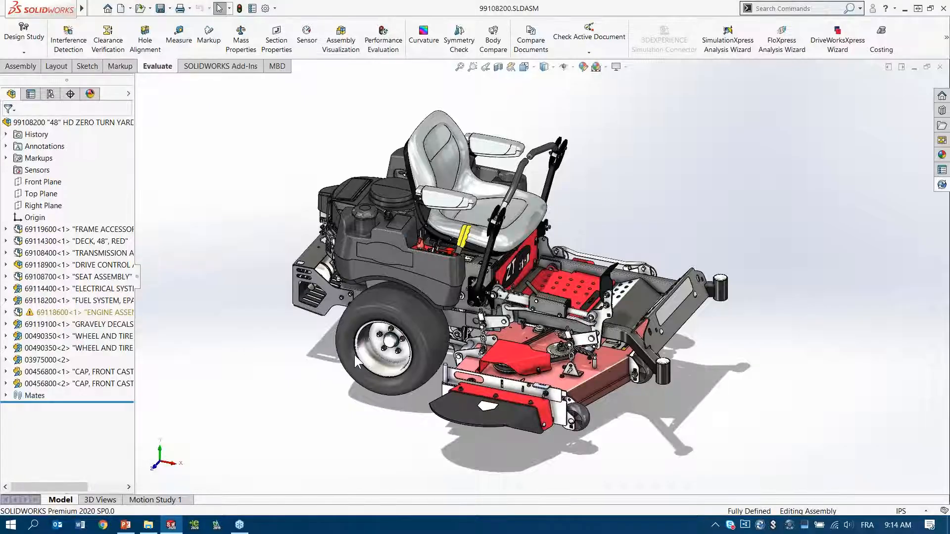
# Step: Activate the saved WHEEL DESIGN 3D view of the mower assembly
pyautogui.moveTo(531, 301)
pyautogui.mouseDown(button='middle')
pyautogui.moveTo(489, 297)
pyautogui.moveTo(538, 295)
pyautogui.moveTo(514, 297)
pyautogui.mouseUp(button='middle')
pyautogui.click(102, 501)
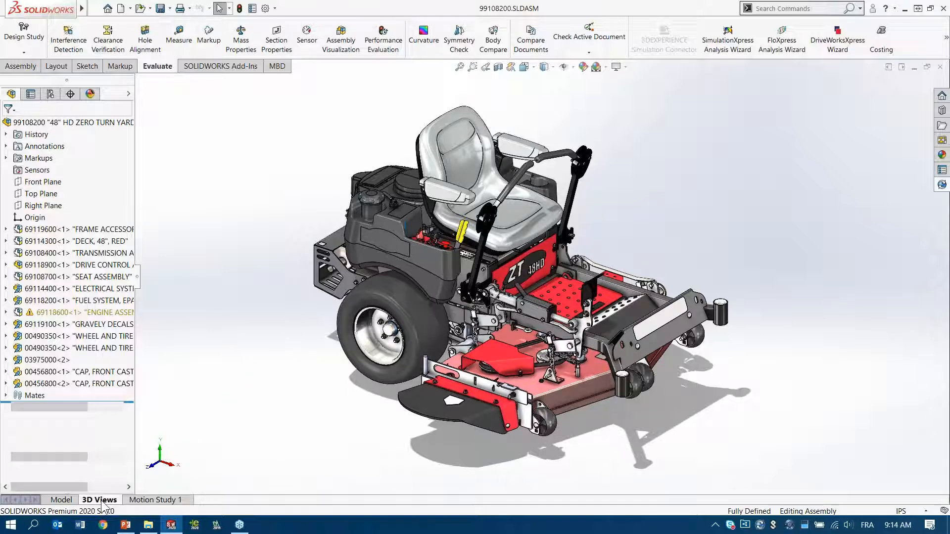
pyautogui.doubleClick(170, 474)
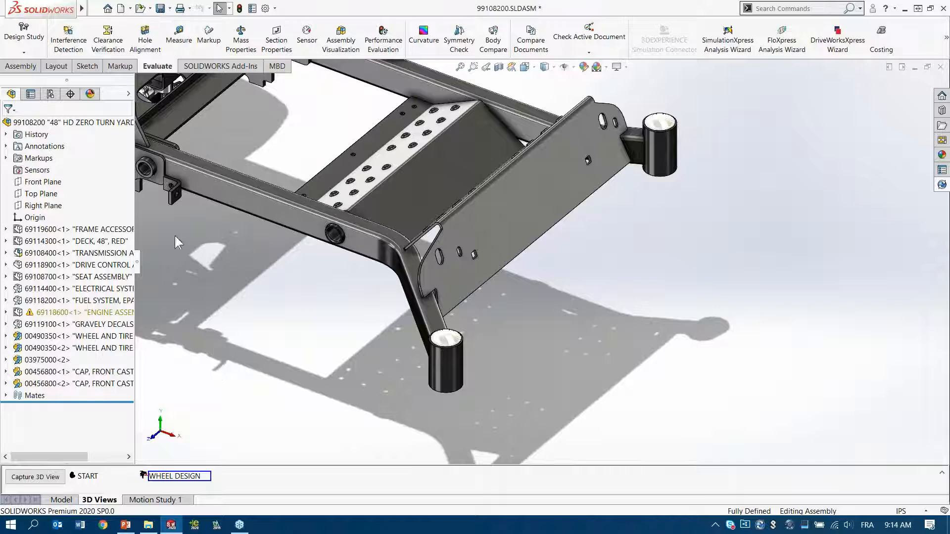
# Step: Show Markup4 over the front frame to review its design notes, and hide it again
pyautogui.click(6, 158)
pyautogui.click(50, 169)
pyautogui.click(95, 153)
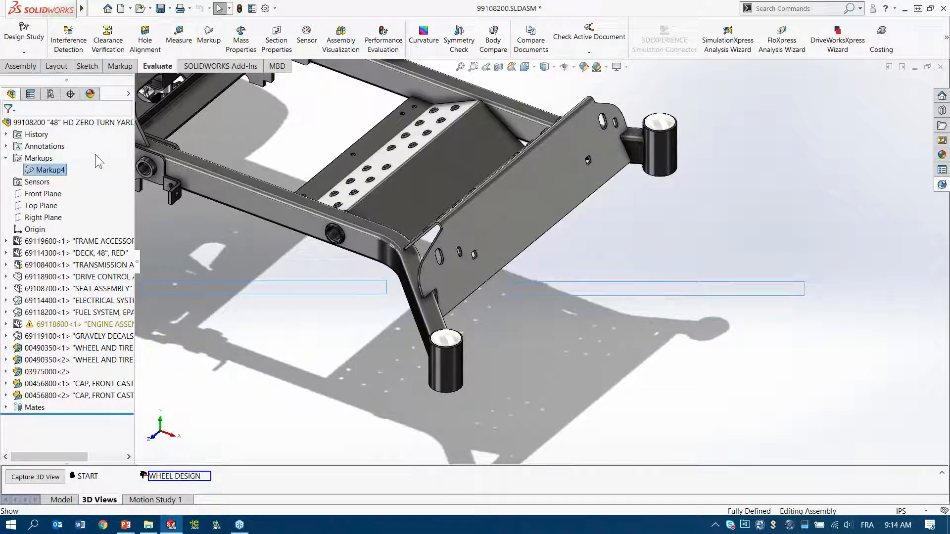
pyautogui.click(234, 386)
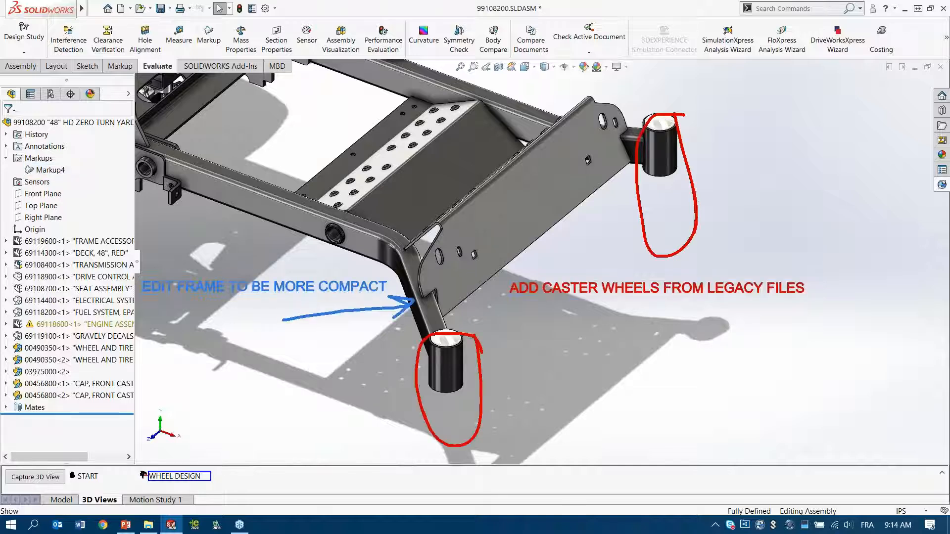
pyautogui.keyDown('ctrl'); pyautogui.moveTo(244, 358); pyautogui.dragTo(302, 348, button='middle'); pyautogui.keyUp('ctrl')
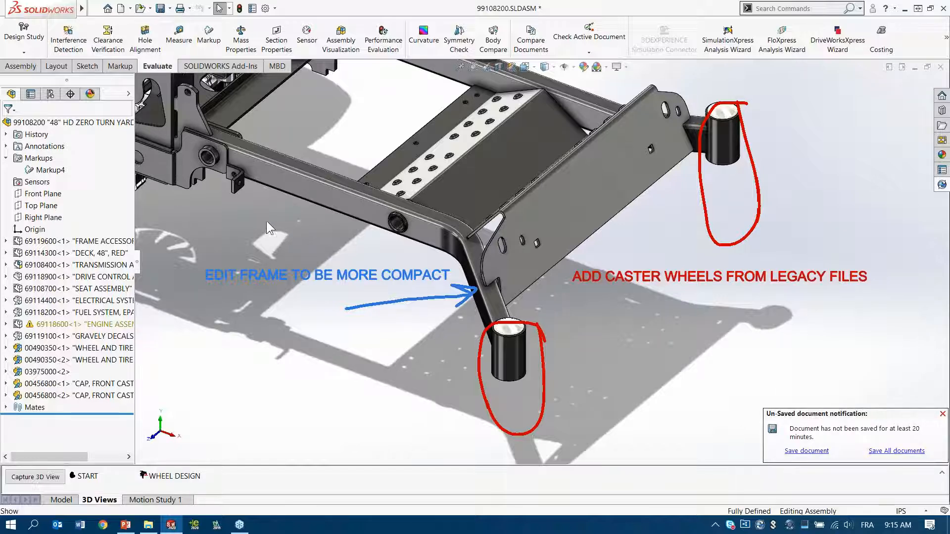
pyautogui.click(50, 170)
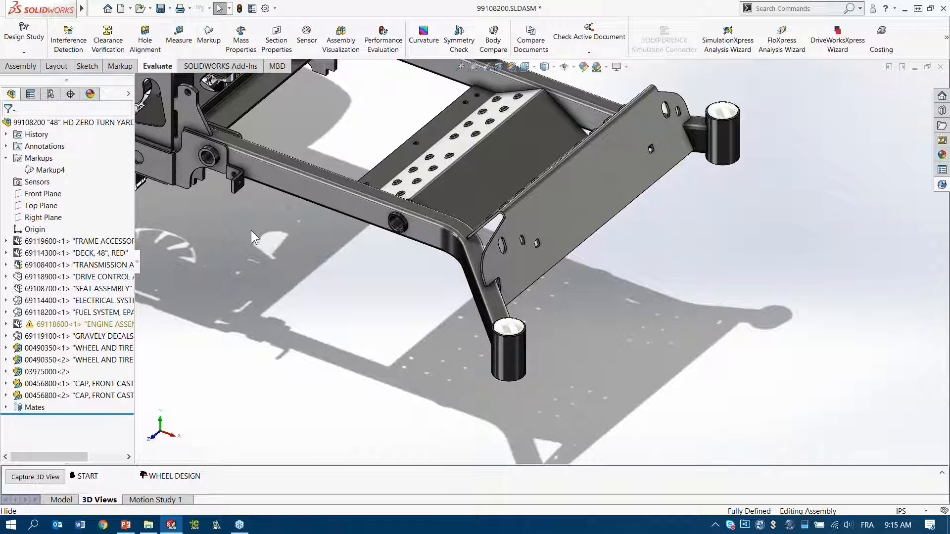
# Step: Start inserting a component and select the Autodesk Inventor assembly 00490300.iam in the Legacy Designs folder
pyautogui.click(255, 281)
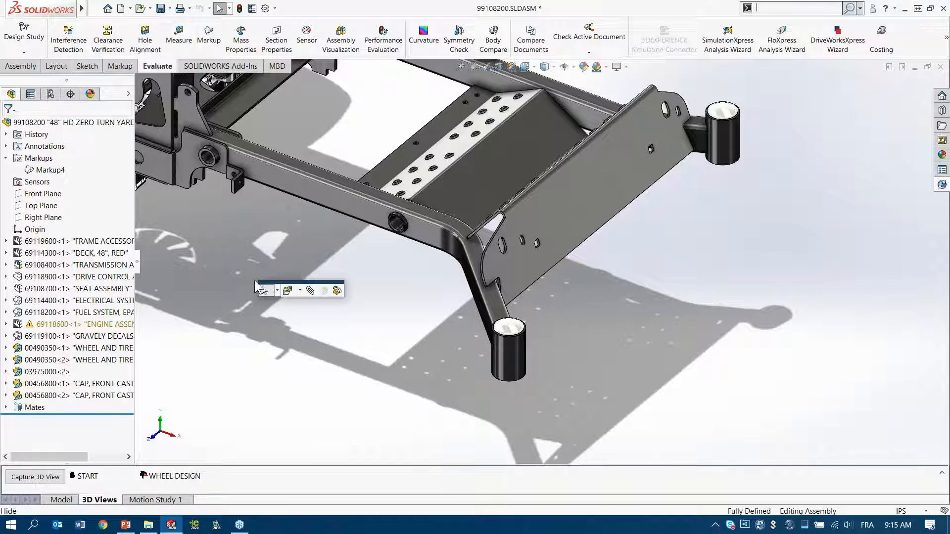
pyautogui.click(287, 290)
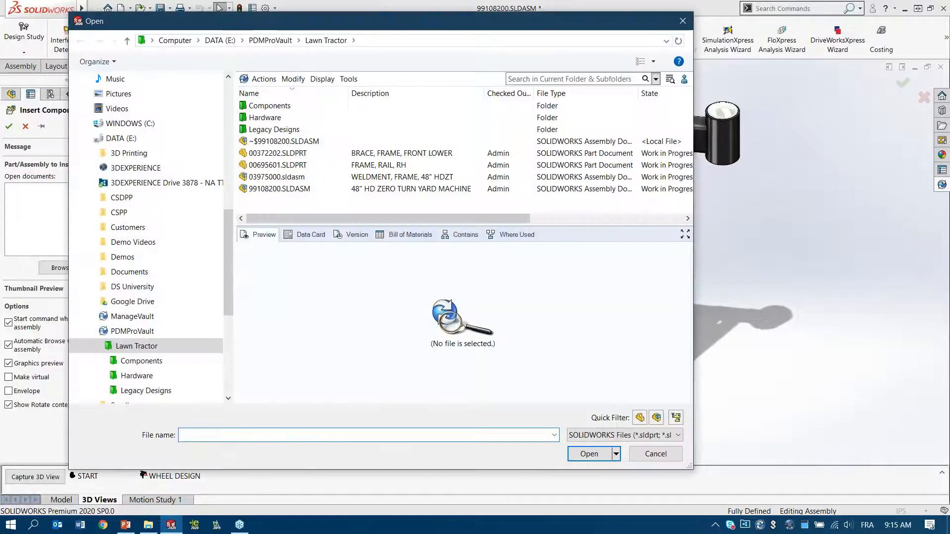
pyautogui.click(296, 130)
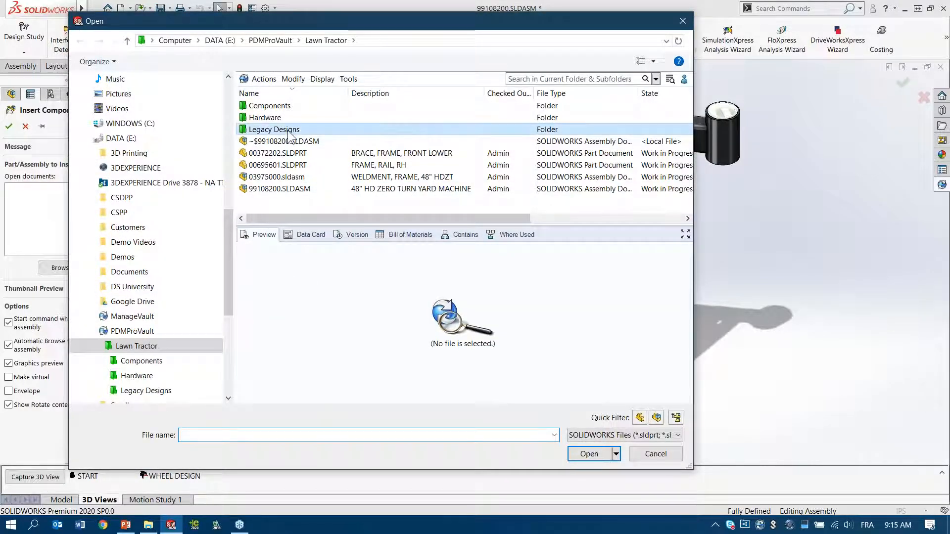
pyautogui.doubleClick(297, 131)
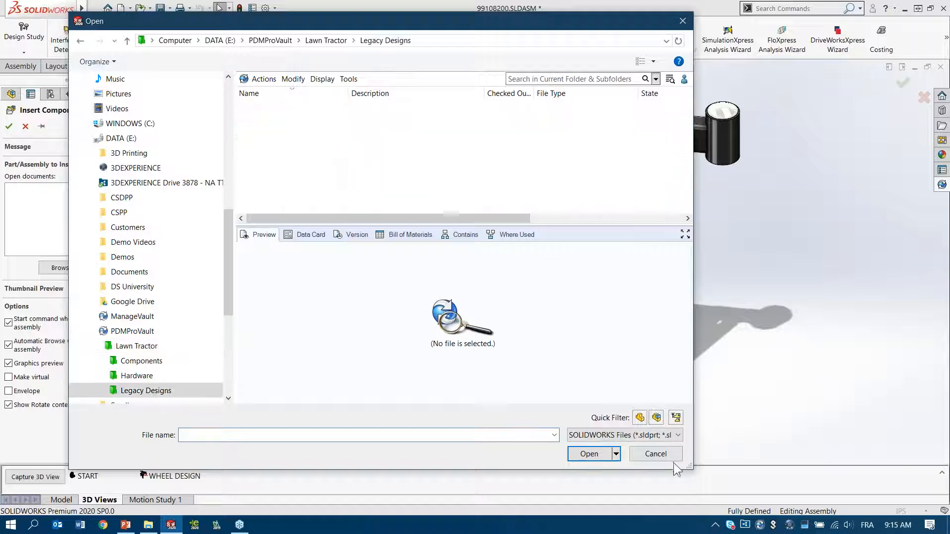
pyautogui.click(665, 434)
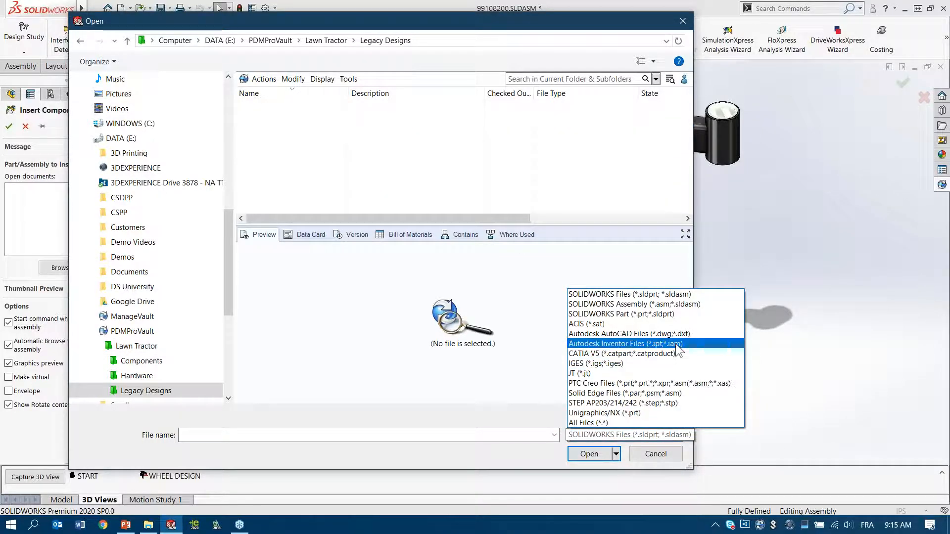
pyautogui.click(701, 345)
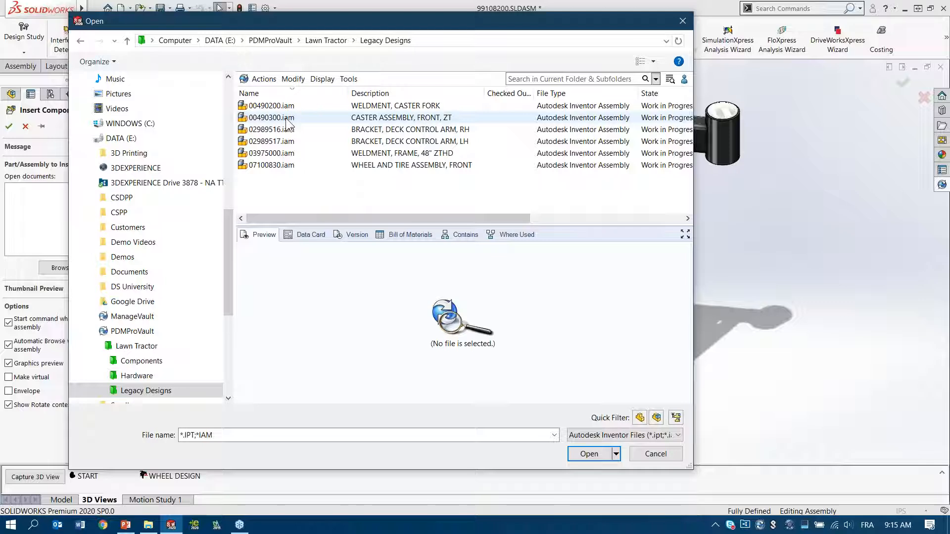
pyautogui.click(314, 117)
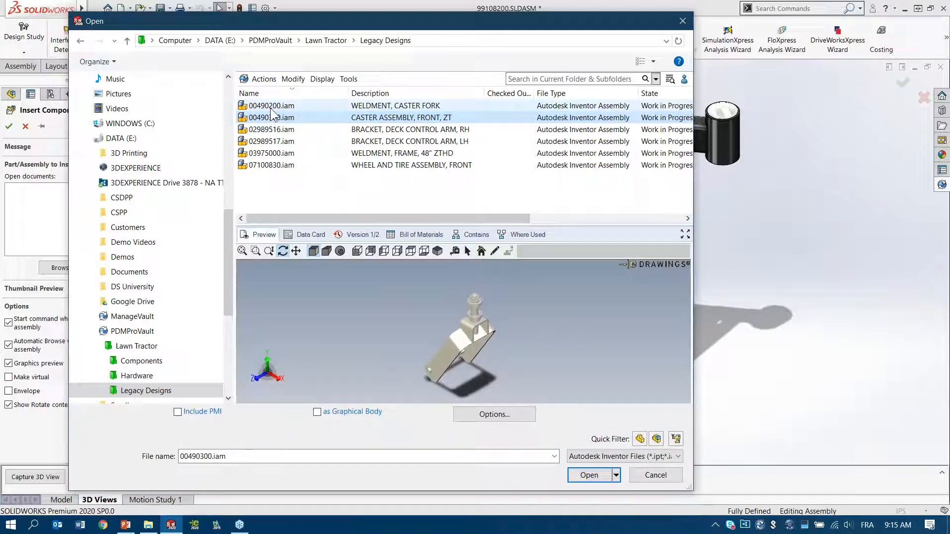
# Step: Inspect the caster assembly in an enlarged preview and measure the spindle between its two bearings
pyautogui.moveTo(691, 487); pyautogui.dragTo(766, 486)
pyautogui.moveTo(537, 335); pyautogui.dragTo(652, 336)
pyautogui.moveTo(419, 320); pyautogui.dragTo(453, 327)
pyautogui.scroll(-5, 529, 288)
pyautogui.scroll(-2, 503, 331)
pyautogui.scroll(2, 503, 331)
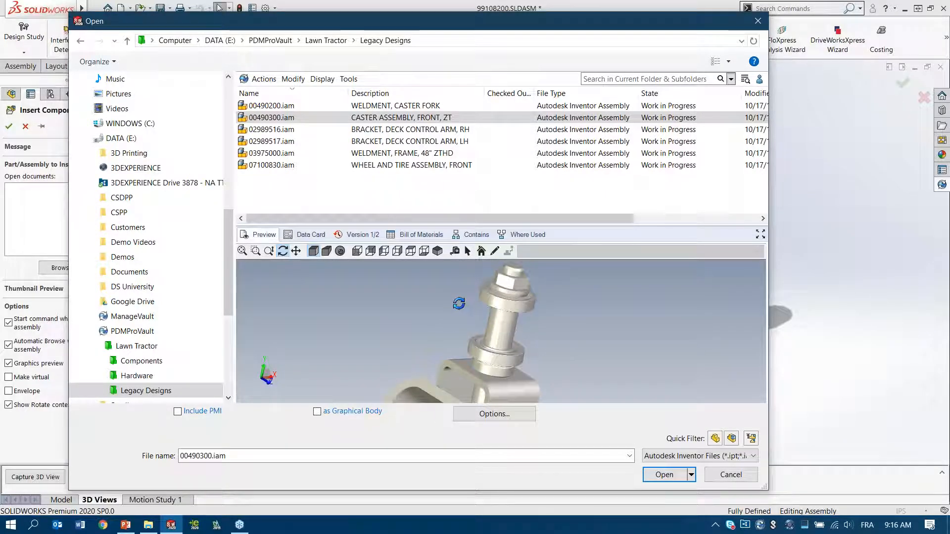
pyautogui.click(455, 252)
pyautogui.click(507, 324)
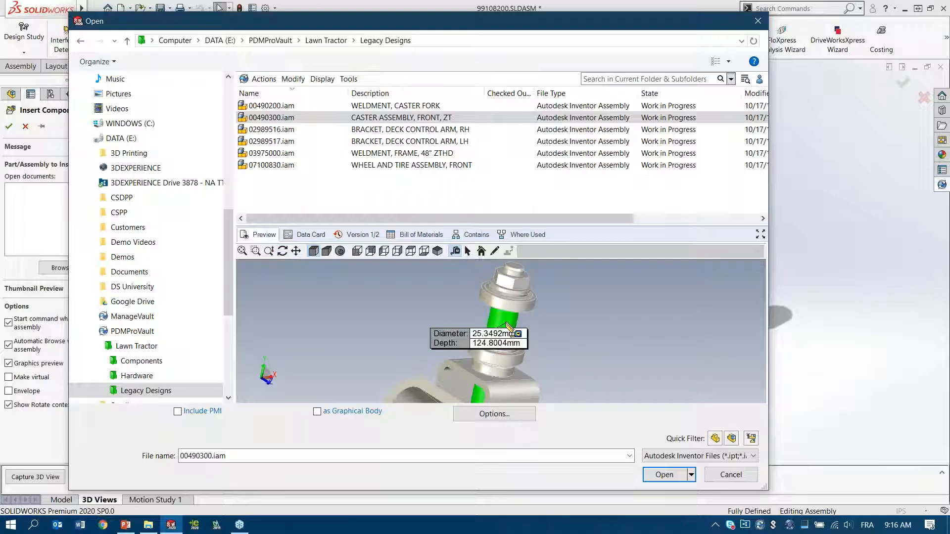
pyautogui.click(425, 302)
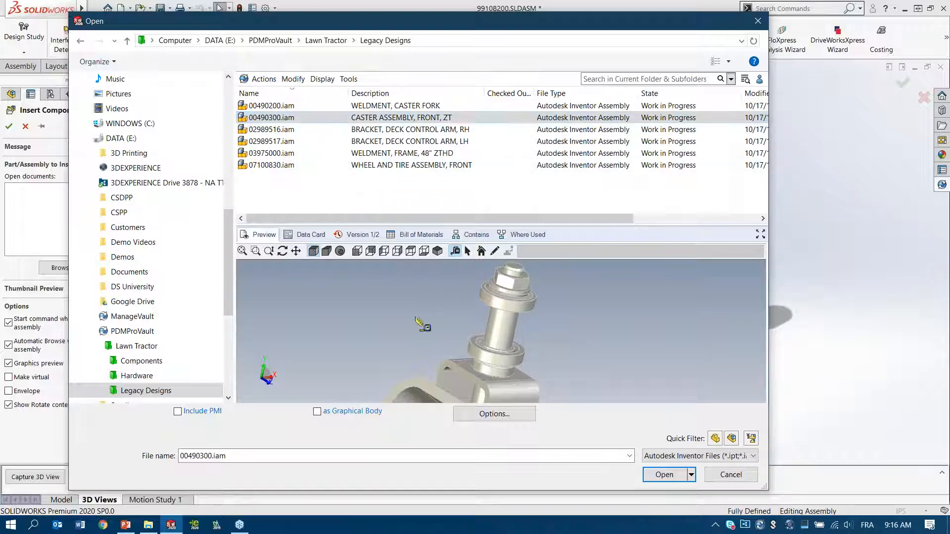
# Step: Accept the import options for Inventor files and place 00490300.iam in the assembly beside the near front caster tube
pyautogui.click(516, 417)
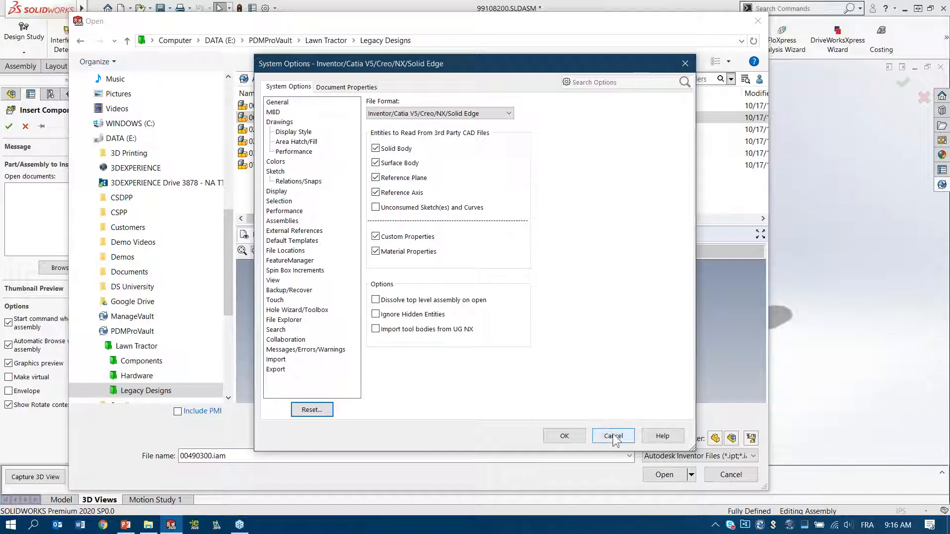
pyautogui.click(564, 435)
pyautogui.click(664, 474)
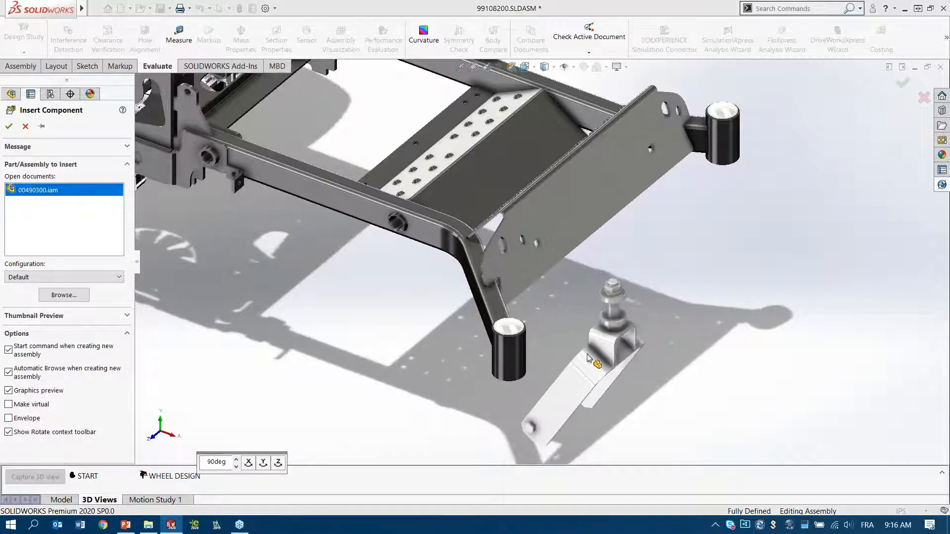
pyautogui.click(589, 358)
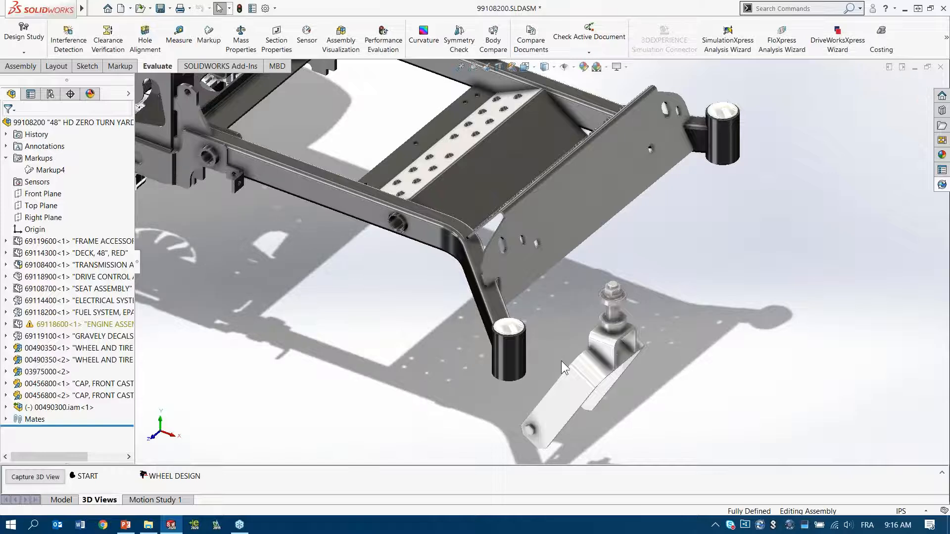
# Step: Mate the caster spindle concentric with the cylindrical face of the near front caster tube
pyautogui.scroll(-4, 561, 361)
pyautogui.moveTo(532, 313); pyautogui.dragTo(547, 293, button='middle')
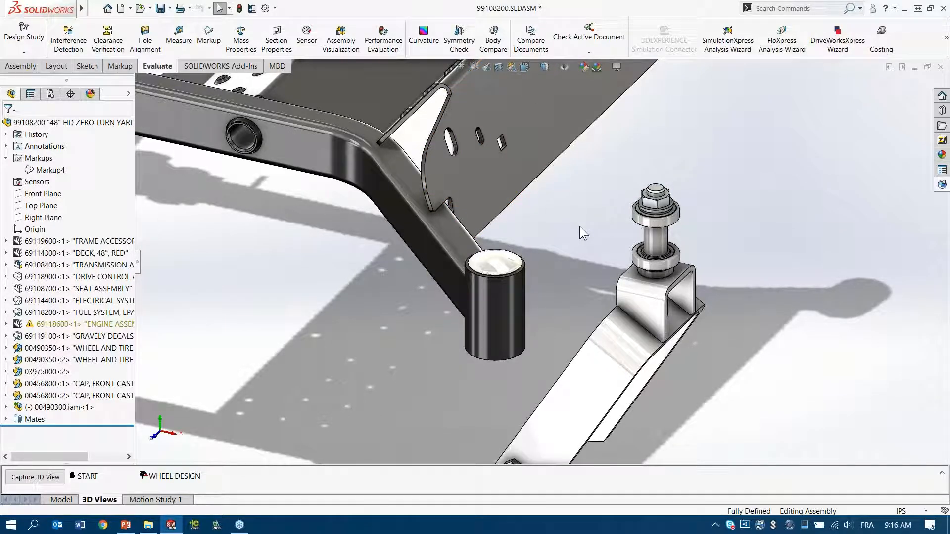
pyautogui.keyDown('ctrl'); pyautogui.moveTo(585, 254); pyautogui.dragTo(558, 216, button='middle'); pyautogui.keyUp('ctrl')
pyautogui.scroll(-2, 542, 251)
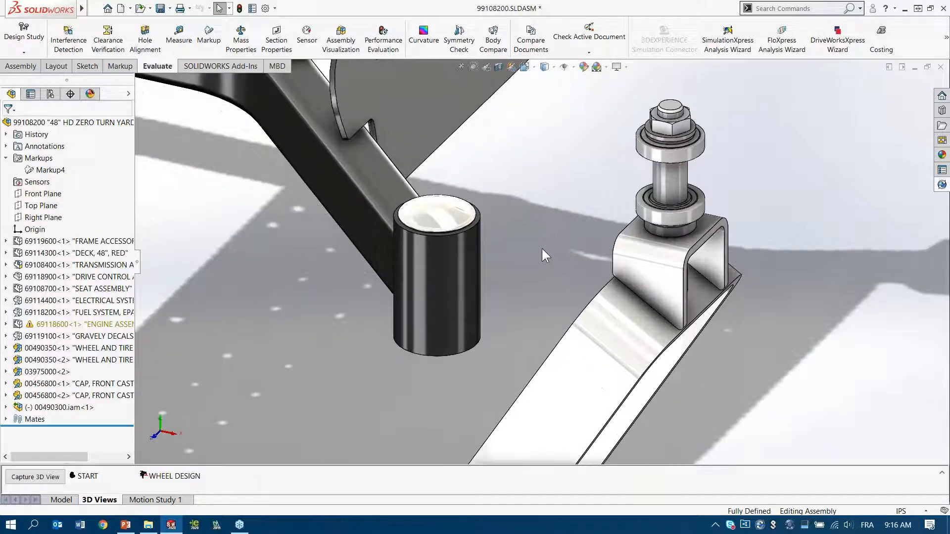
pyautogui.click(678, 181)
pyautogui.keyDown('ctrl'); pyautogui.click(446, 299); pyautogui.keyUp('ctrl')
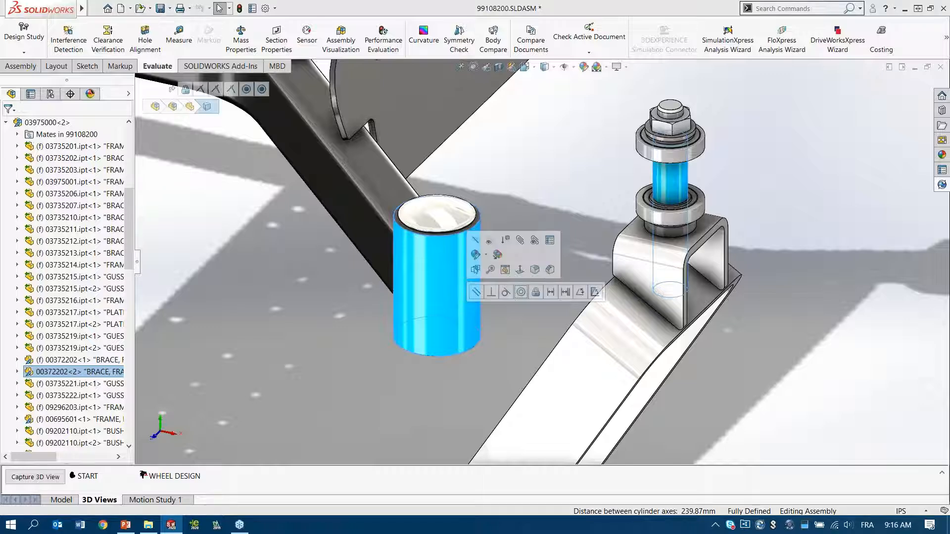
pyautogui.click(521, 292)
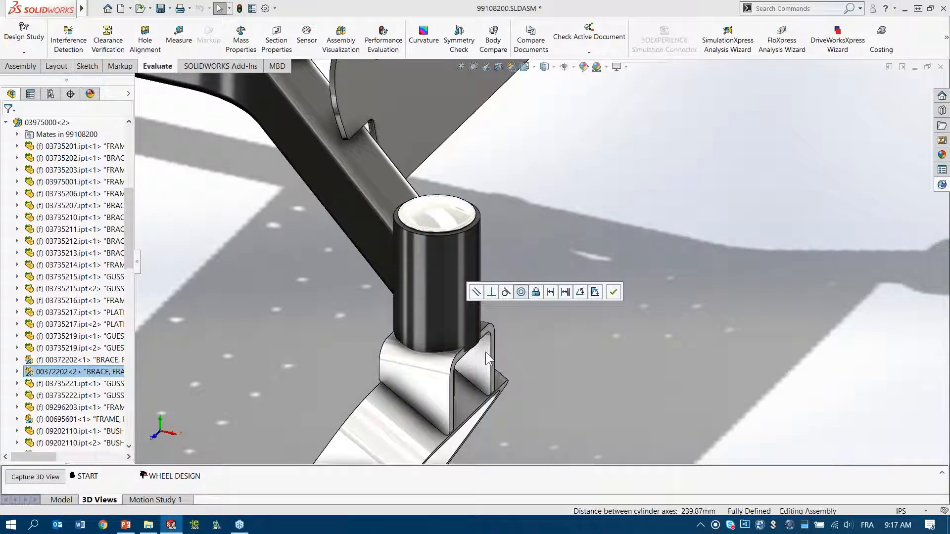
pyautogui.click(486, 353)
# Step: Slide the caster assembly down along the tube axis to expose its lower bearing
pyautogui.keyDown('ctrl'); pyautogui.moveTo(557, 292); pyautogui.dragTo(629, 213, button='middle'); pyautogui.keyUp('ctrl')
pyautogui.moveTo(490, 303); pyautogui.dragTo(485, 413)
pyautogui.scroll(-3, 490, 293)
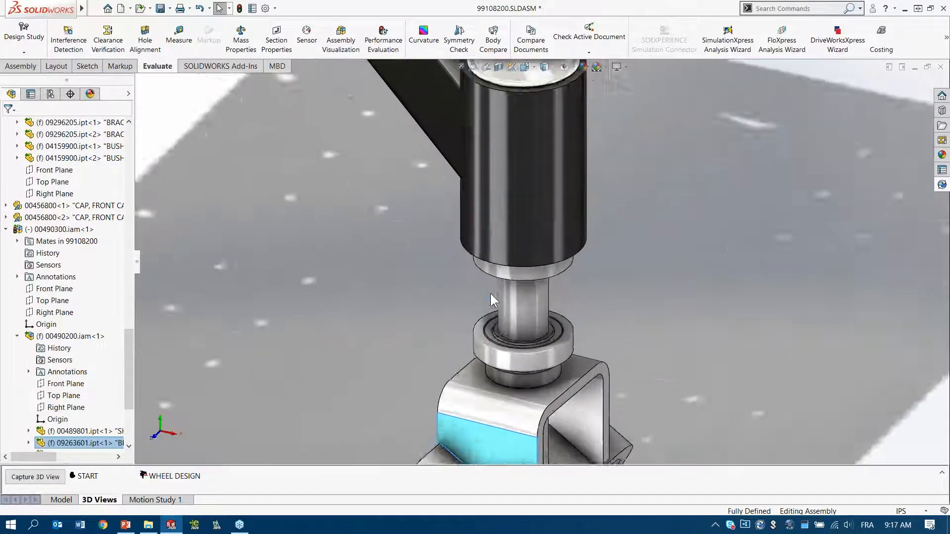
pyautogui.scroll(-1, 490, 293)
pyautogui.keyDown('ctrl'); pyautogui.moveTo(445, 291); pyautogui.dragTo(420, 243, button='middle'); pyautogui.keyUp('ctrl')
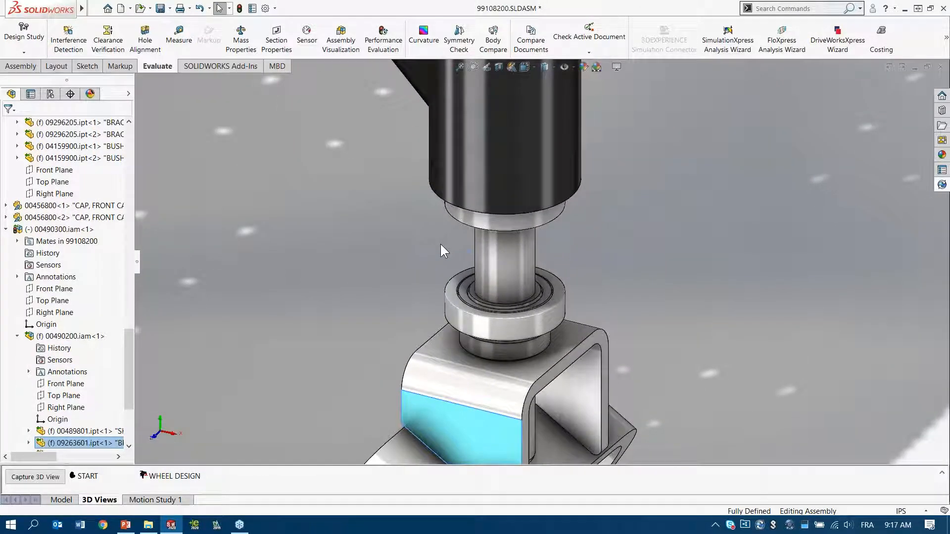
pyautogui.scroll(-2, 445, 243)
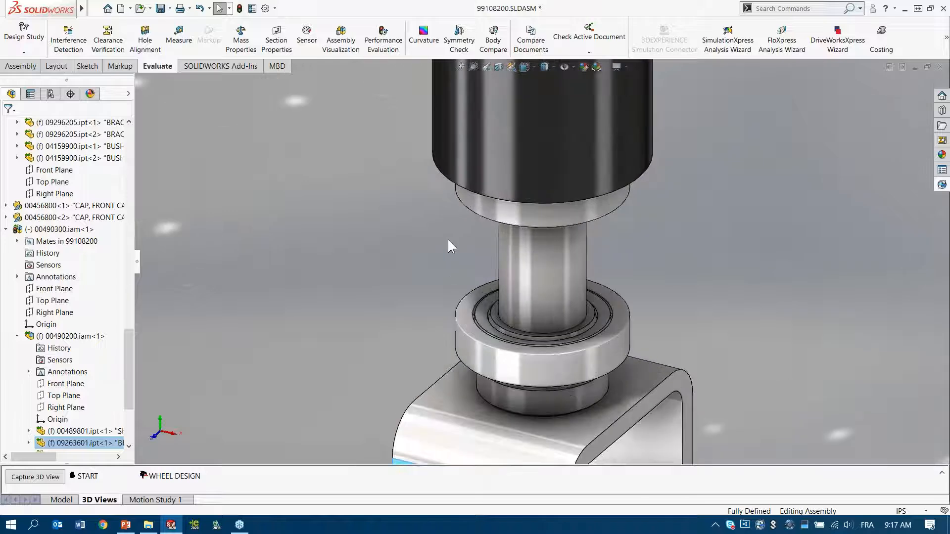
# Step: Add a coincident mate between the lower bearing's top ring face and the hidden bearing seat inside the caster tube
pyautogui.click(466, 317)
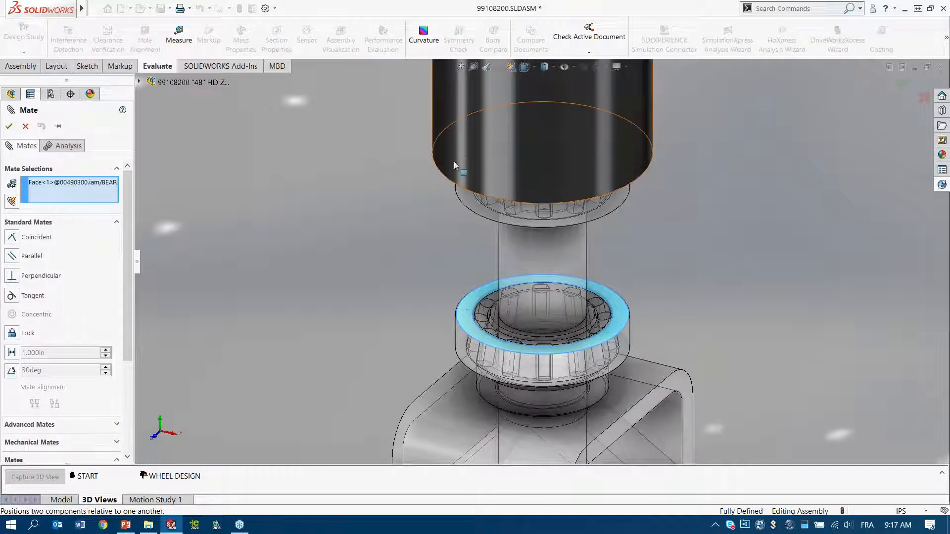
pyautogui.scroll(-3, 462, 150)
pyautogui.keyDown('ctrl'); pyautogui.moveTo(460, 213); pyautogui.dragTo(460, 241, button='middle'); pyautogui.keyUp('ctrl')
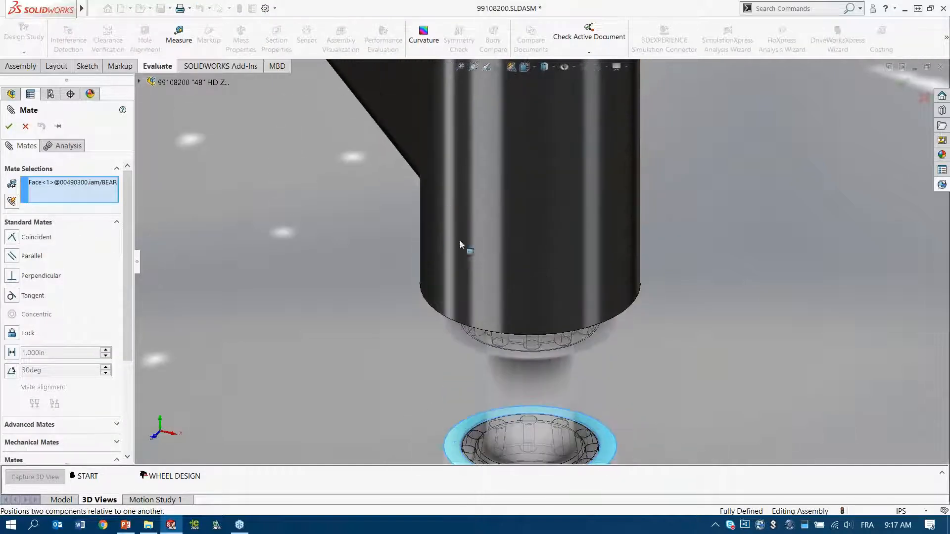
pyautogui.press('alt')
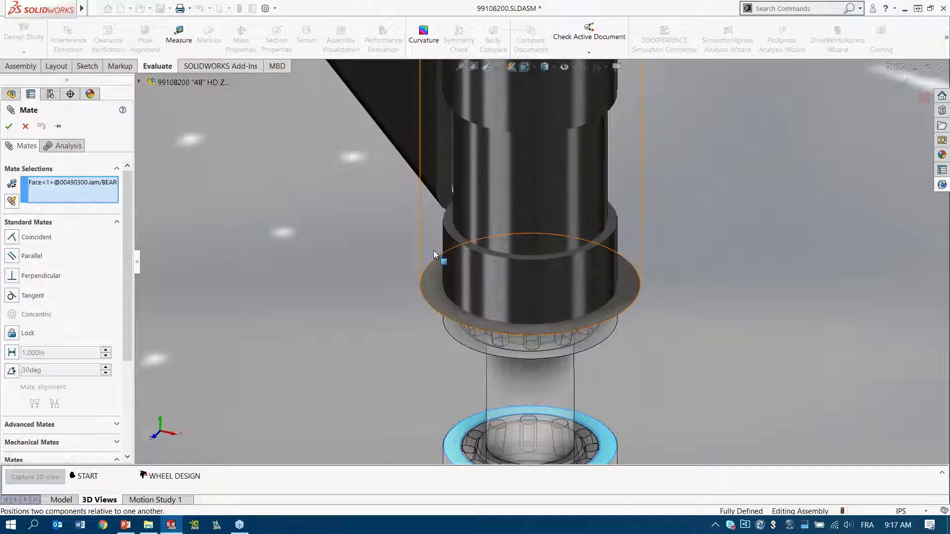
pyautogui.click(452, 222)
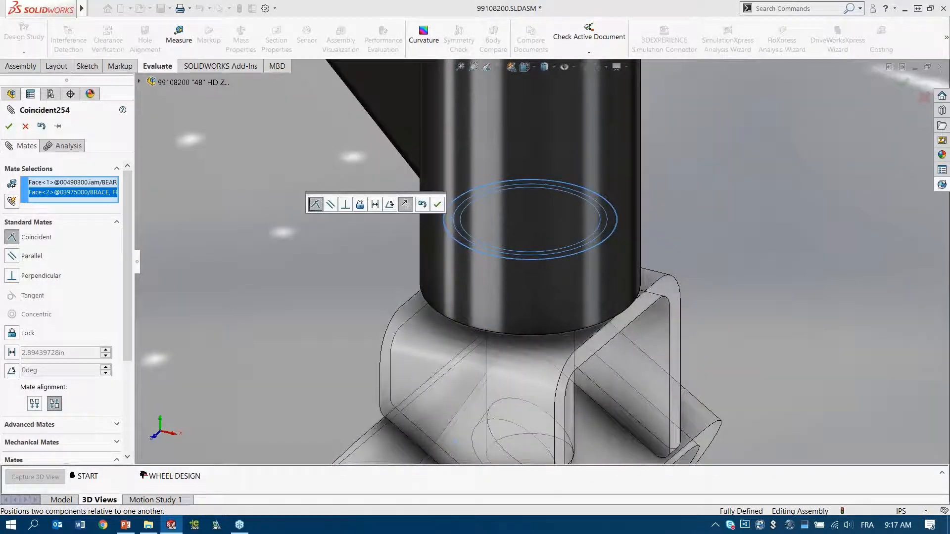
pyautogui.press('Return')
pyautogui.press('Escape')
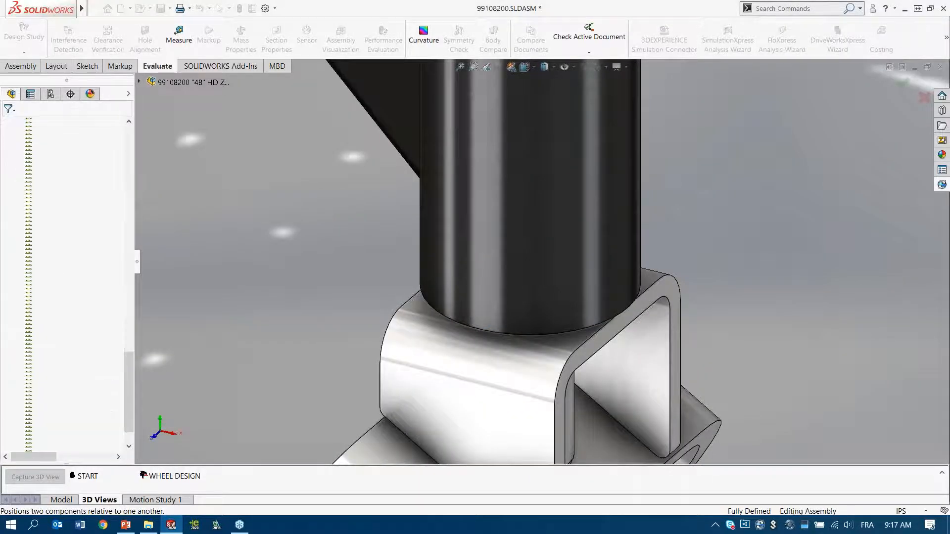
# Step: Section the assembly view along the Front Plane of the near front caster tube's frame assembly
pyautogui.scroll(5, 470, 202)
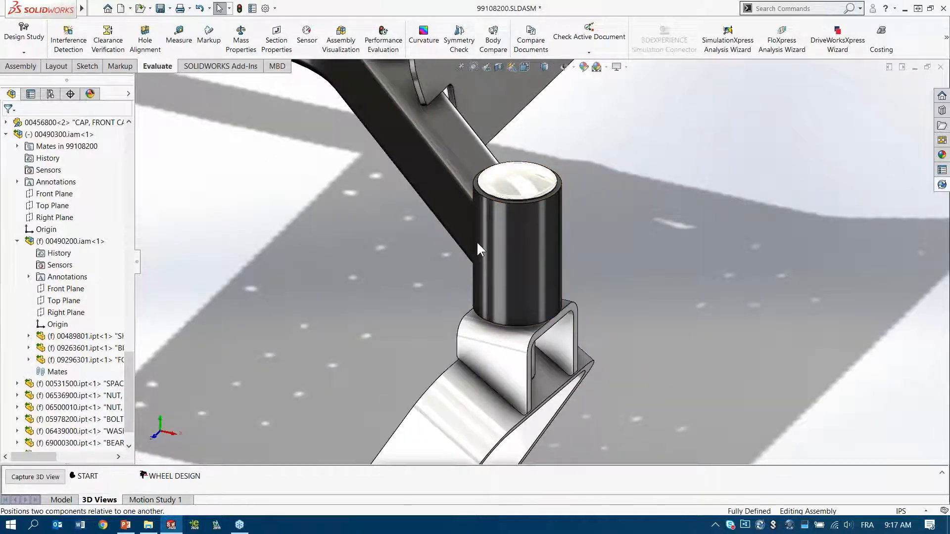
pyautogui.click(512, 251)
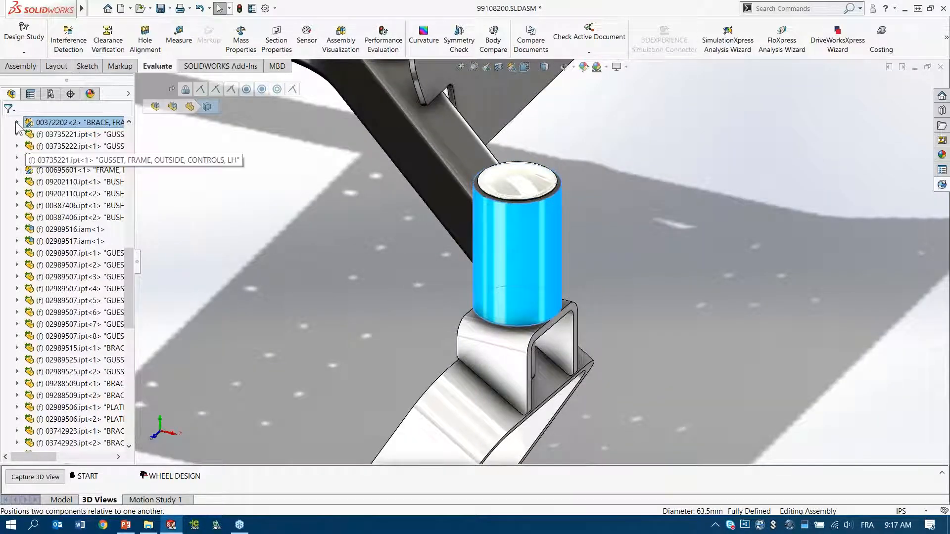
pyautogui.click(17, 122)
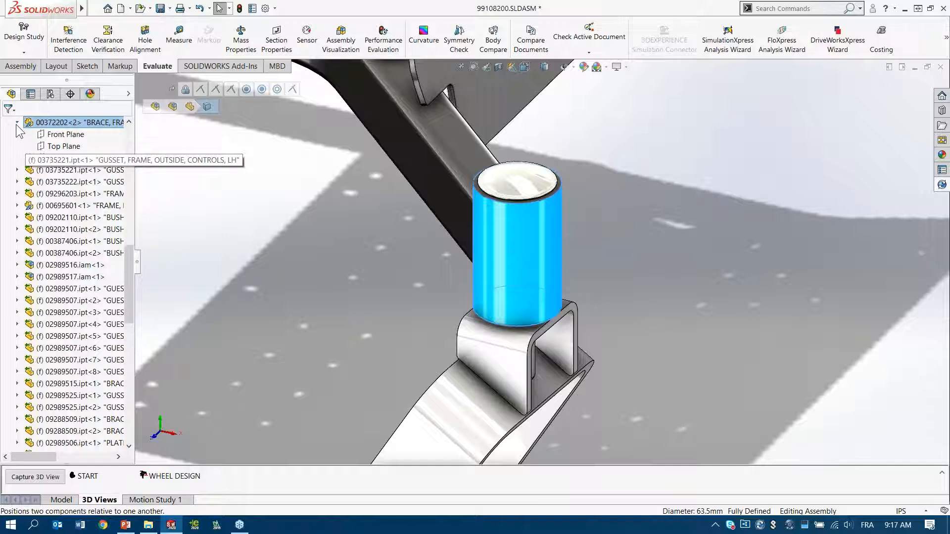
pyautogui.click(64, 135)
pyautogui.click(498, 67)
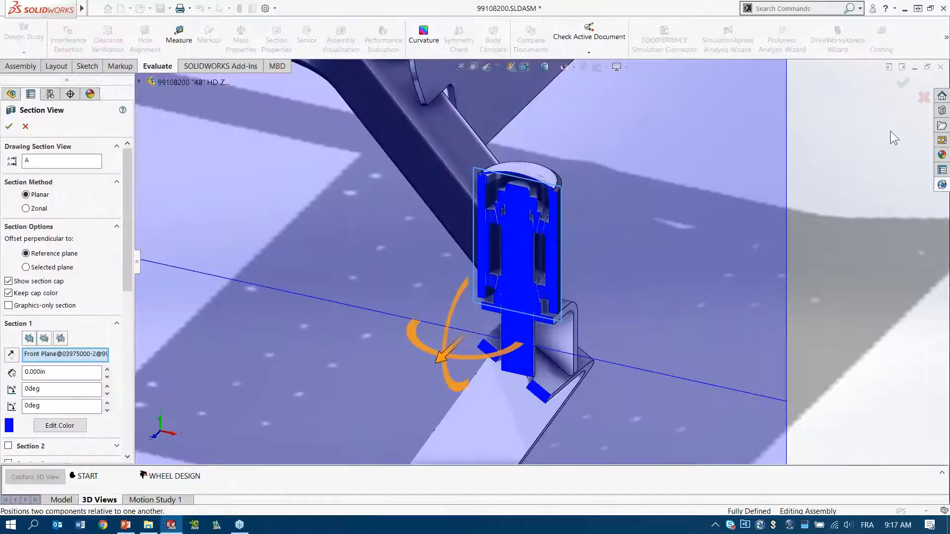
pyautogui.click(903, 83)
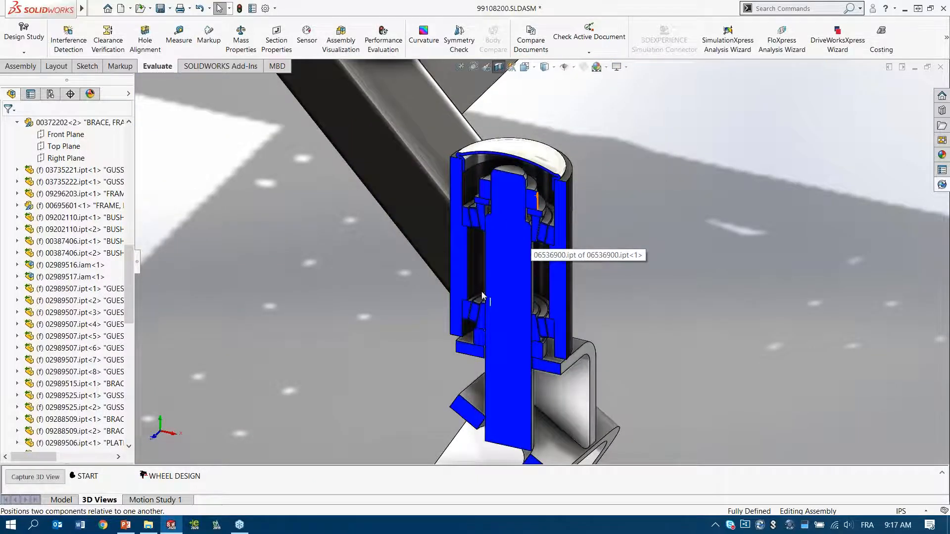
# Step: Examine the spindle and bearing fit inside the sectioned caster tube, and turn the section view off
pyautogui.scroll(-3, 497, 247)
pyautogui.keyDown('ctrl'); pyautogui.moveTo(540, 231); pyautogui.dragTo(523, 263, button='middle'); pyautogui.keyUp('ctrl')
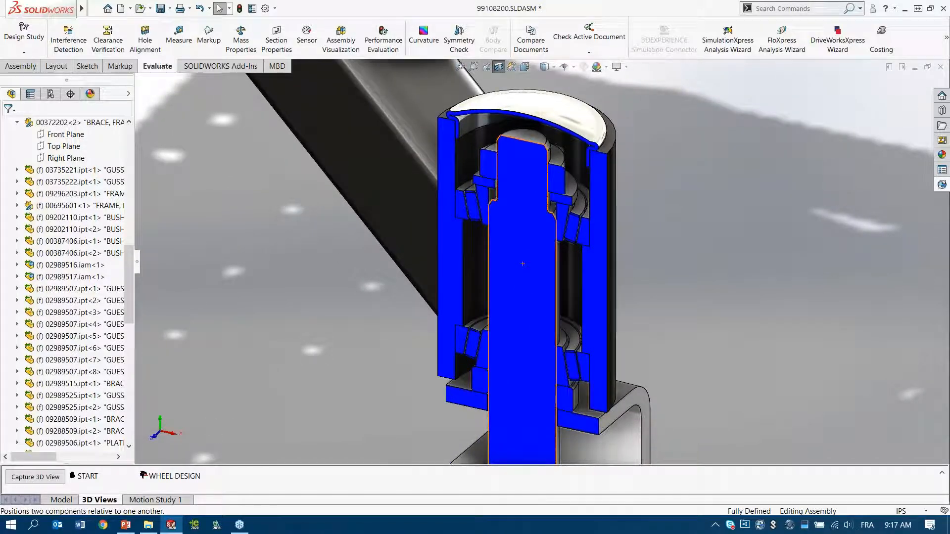
pyautogui.scroll(4, 517, 294)
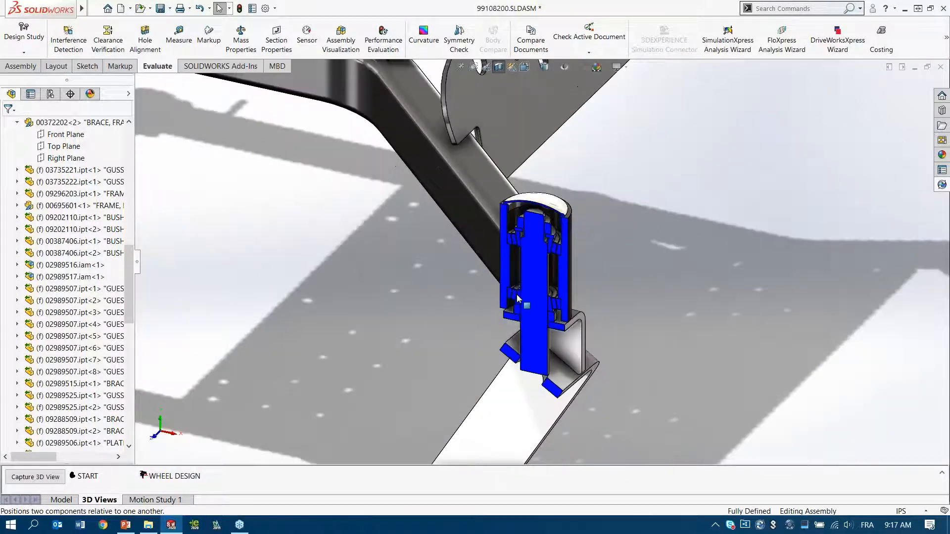
pyautogui.scroll(5, 517, 297)
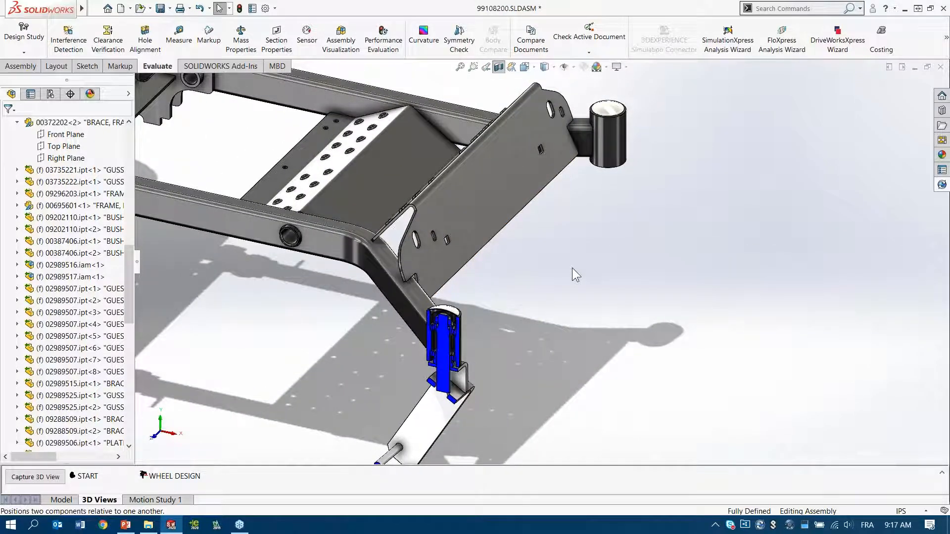
pyautogui.moveTo(534, 264); pyautogui.dragTo(570, 257, button='middle')
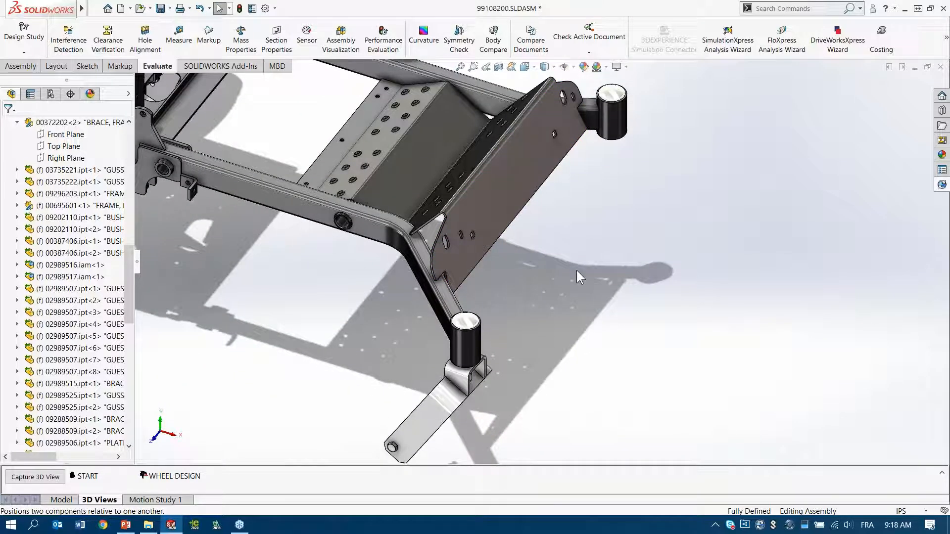
# Step: Start Copy with Mates with the 00490300.iam caster assembly as the component, and advance to its mate references
pyautogui.hotkey('shift', 'c')
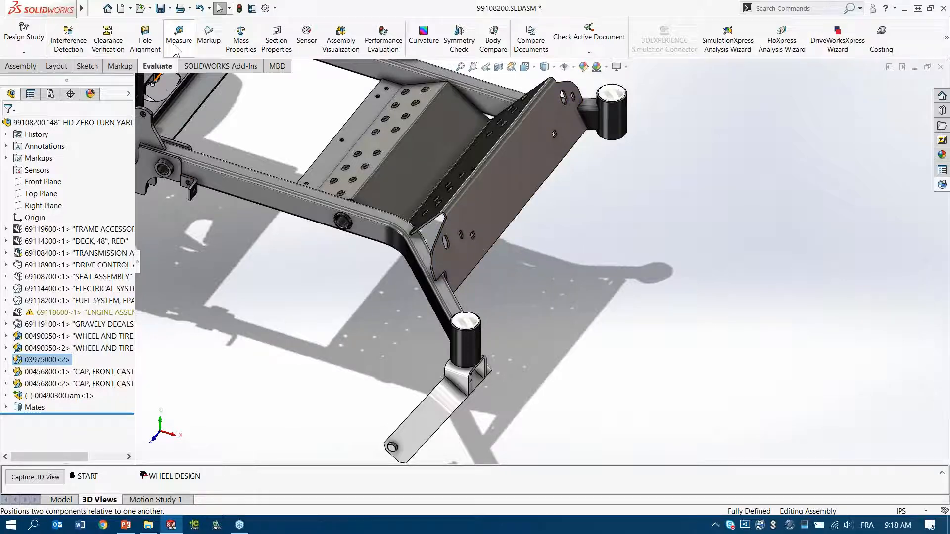
pyautogui.scroll(4, 173, 44)
pyautogui.click(147, 35)
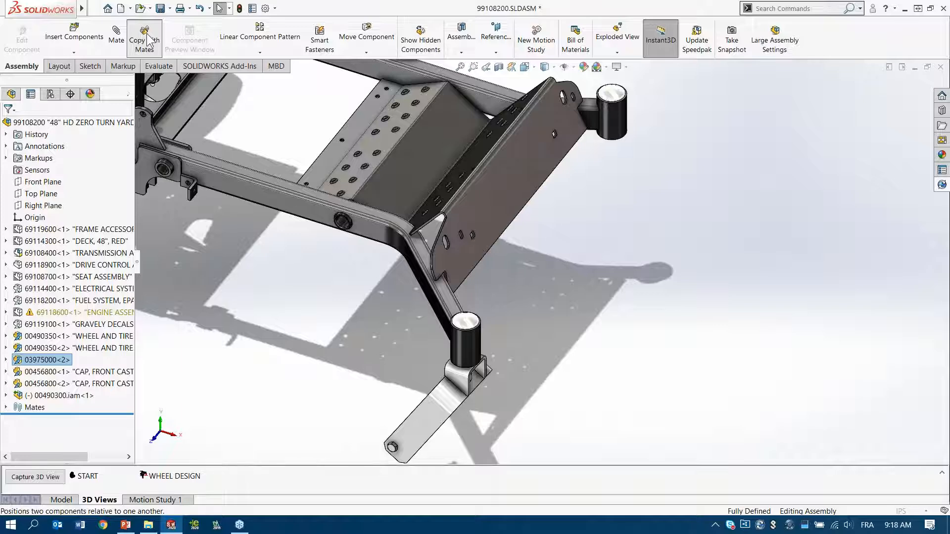
pyautogui.click(12, 95)
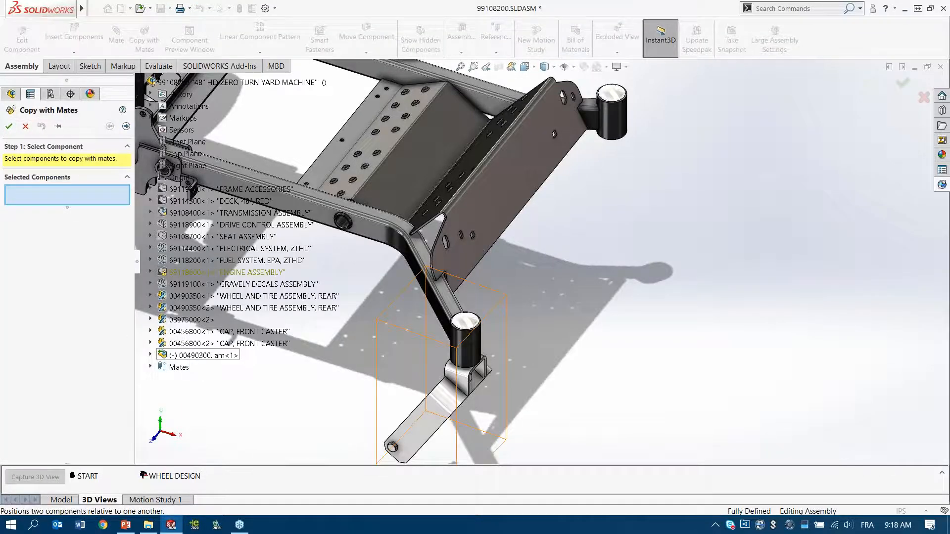
pyautogui.click(203, 355)
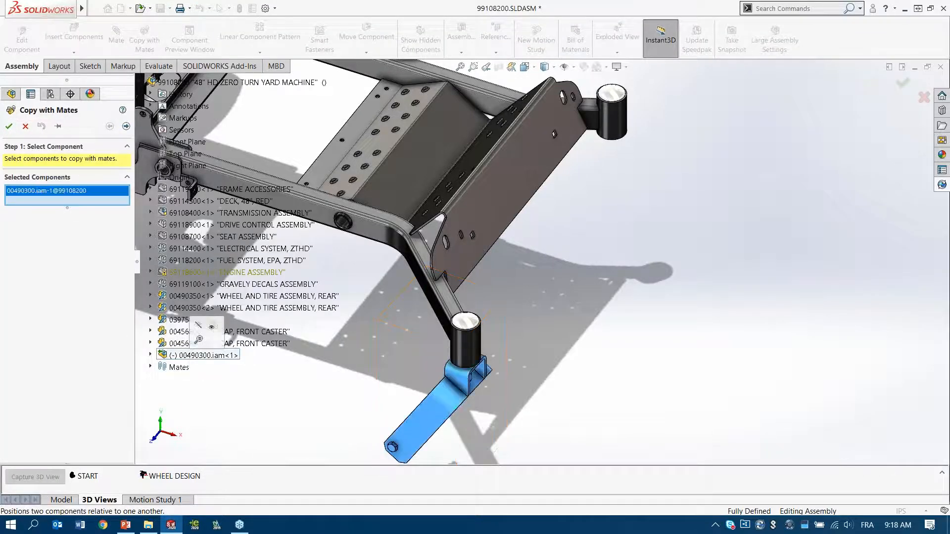
pyautogui.click(126, 127)
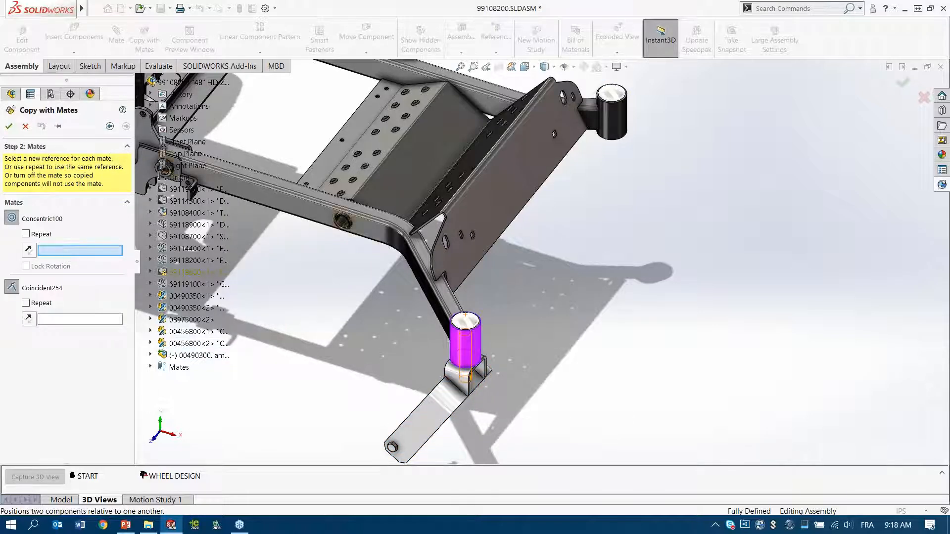
# Step: Place the caster copy concentric with the far front caster tube, repeating the original reference for the coincident mate
pyautogui.click(616, 126)
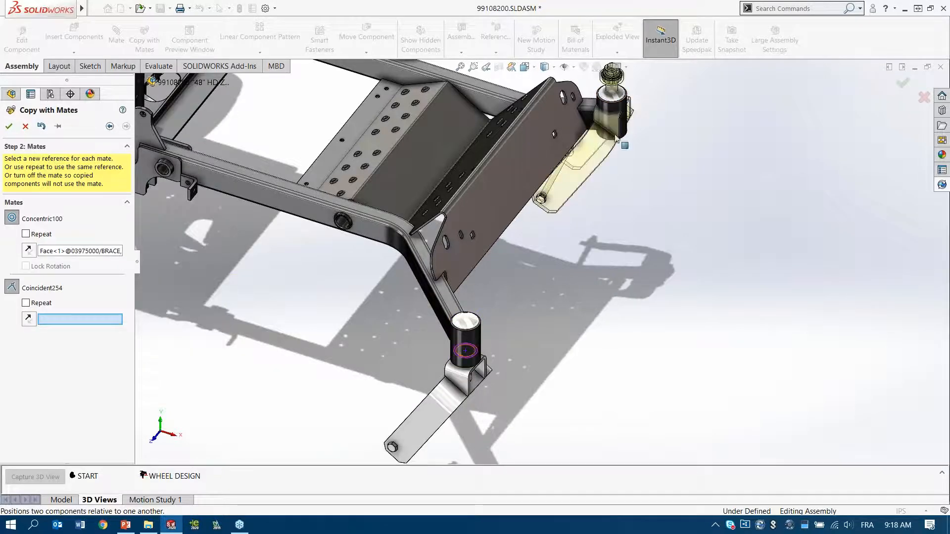
pyautogui.click(25, 304)
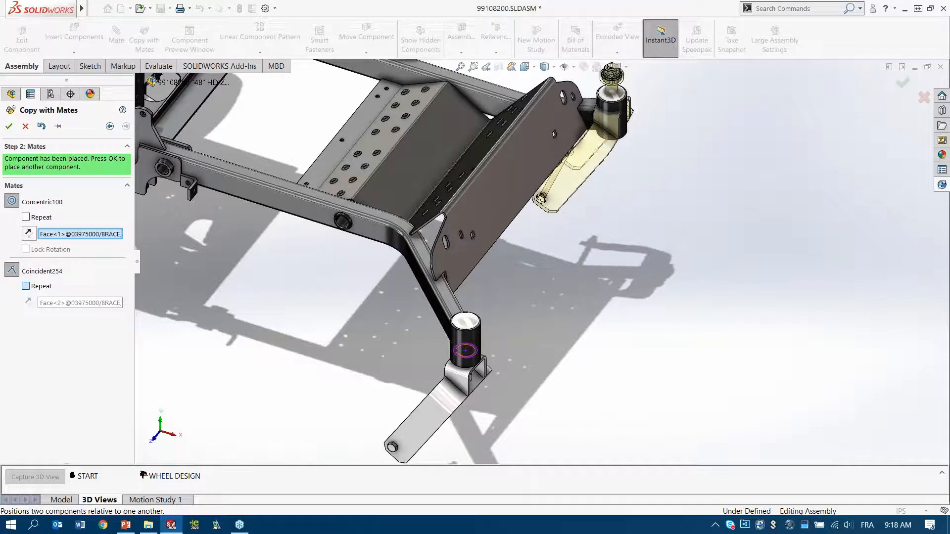
pyautogui.click(25, 286)
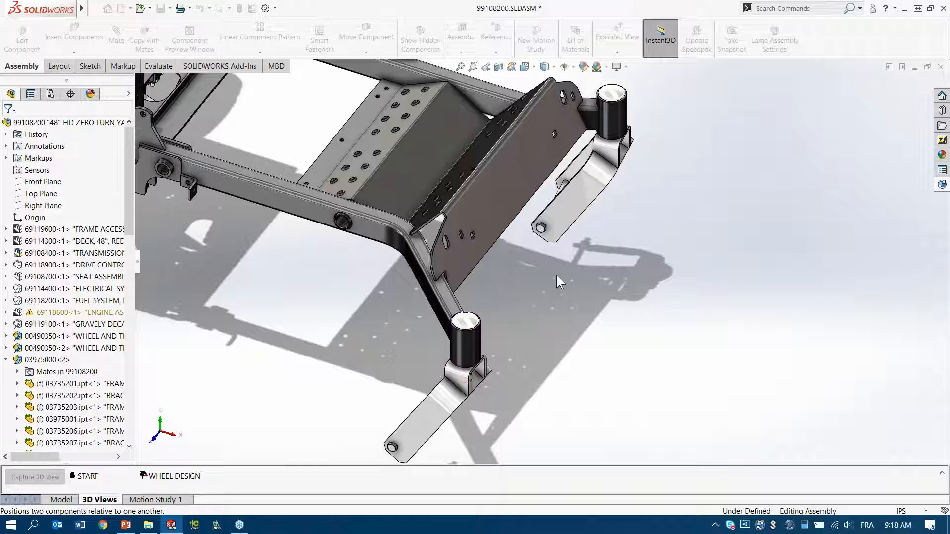
# Step: Swivel the caster forks about their tubes to check their rotation, leaving both at a similar angle
pyautogui.moveTo(541, 269); pyautogui.dragTo(554, 233, button='middle')
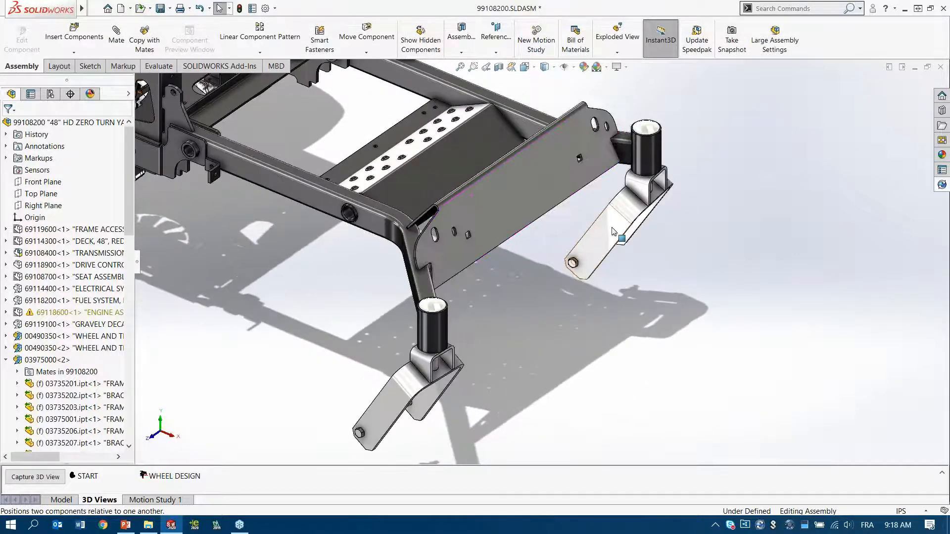
pyautogui.click(601, 238)
pyautogui.moveTo(388, 402)
pyautogui.mouseDown()
pyautogui.moveTo(367, 380)
pyautogui.moveTo(387, 401)
pyautogui.mouseUp()
pyautogui.moveTo(632, 231); pyautogui.dragTo(546, 219)
pyautogui.click(592, 314)
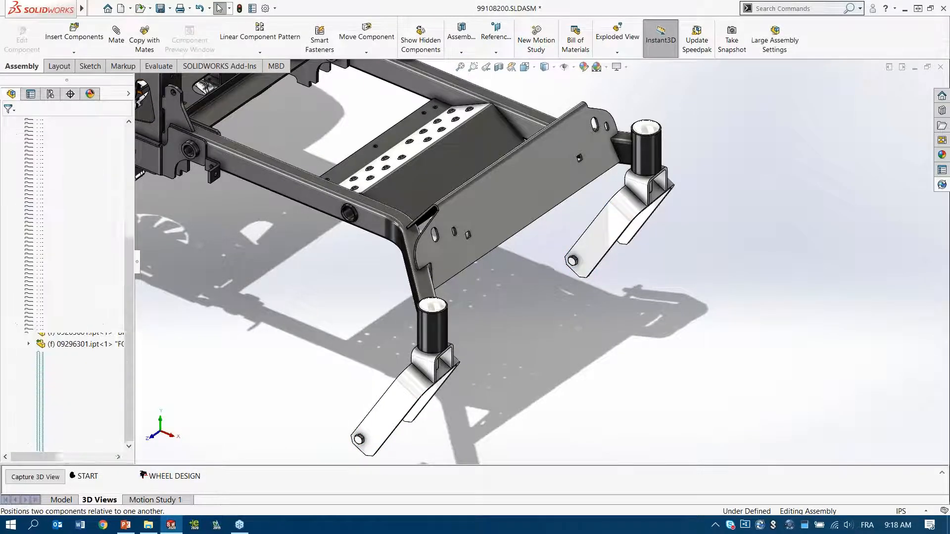
pyautogui.scroll(2, 565, 322)
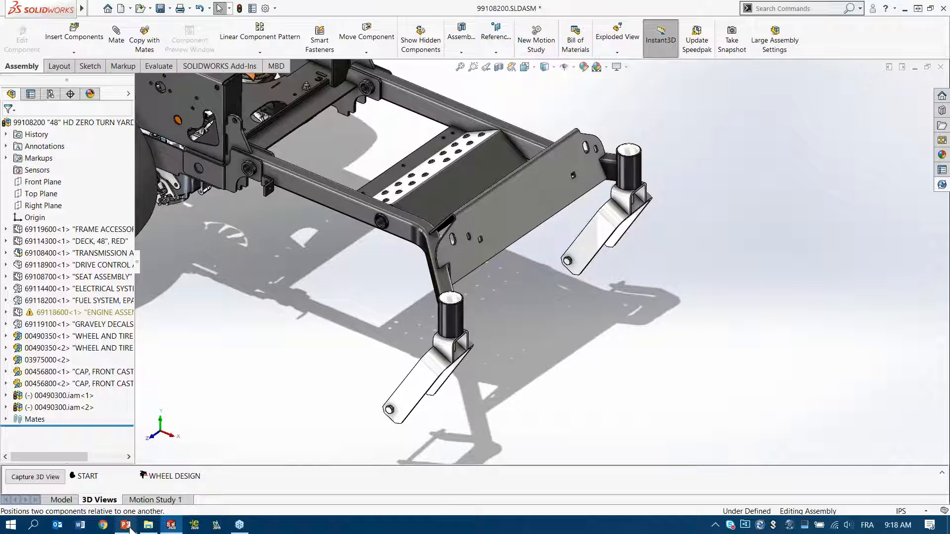
# Step: Switch to the PowerPoint slide show and reveal the updated caster design with its wheel on slide 9
pyautogui.moveTo(130, 528)
pyautogui.click(127, 475)
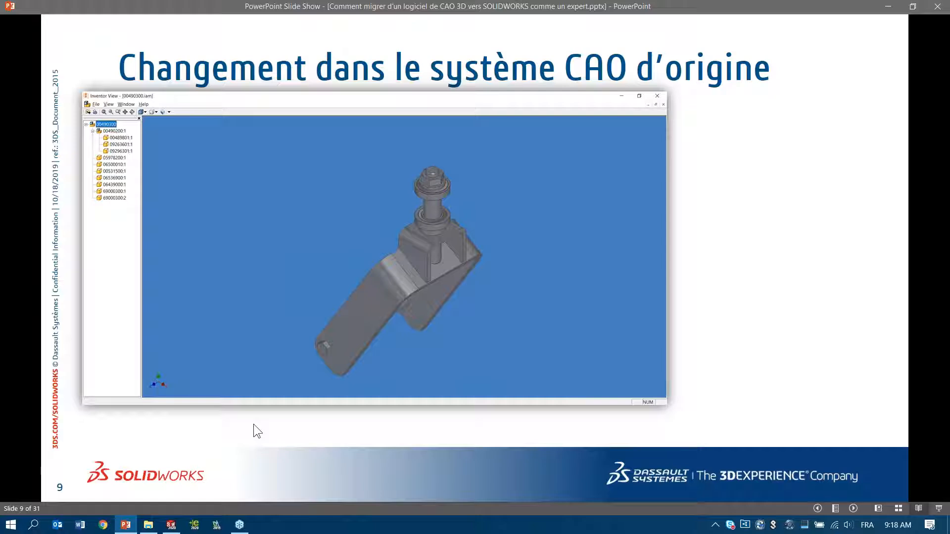
pyautogui.click(470, 465)
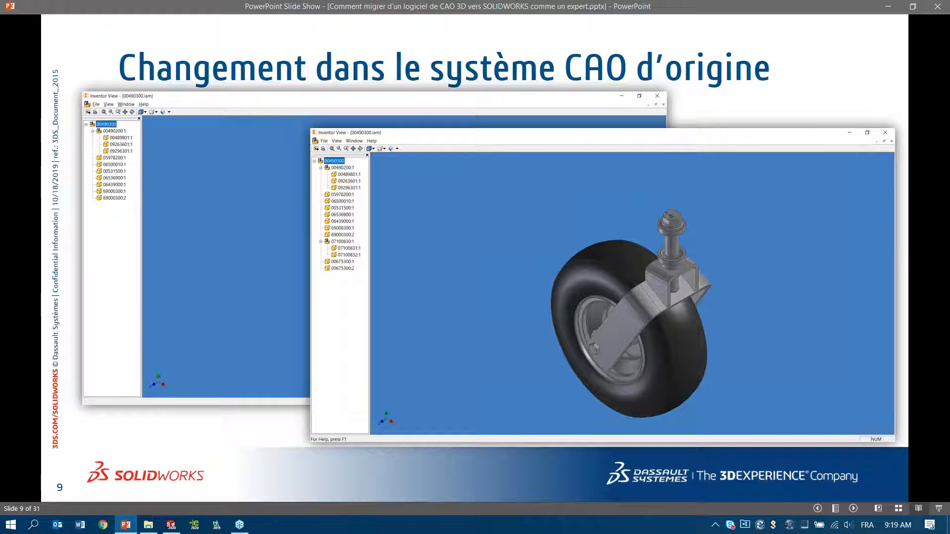
# Step: Switch to the vault's Legacy Designs folder and review the version history and check-in comments of 00490300.iam
pyautogui.click(148, 525)
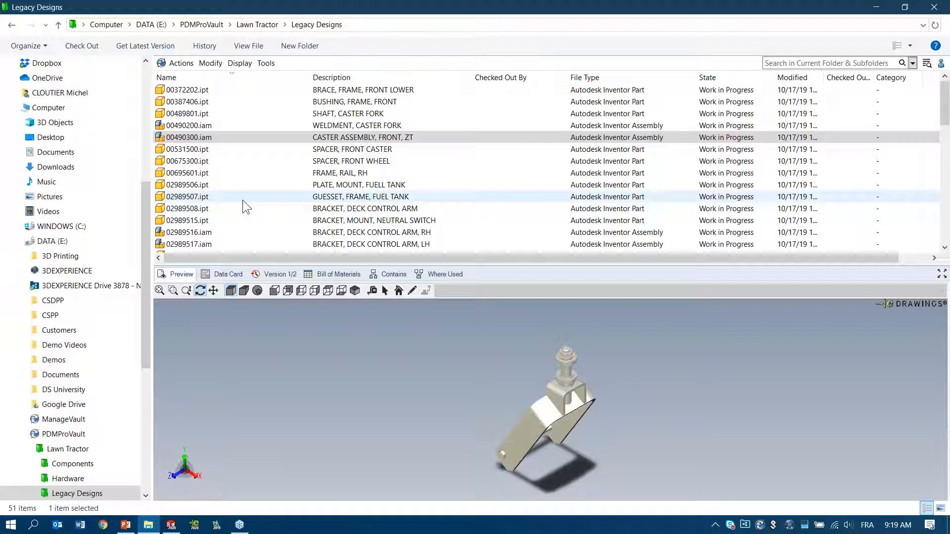
pyautogui.click(250, 134)
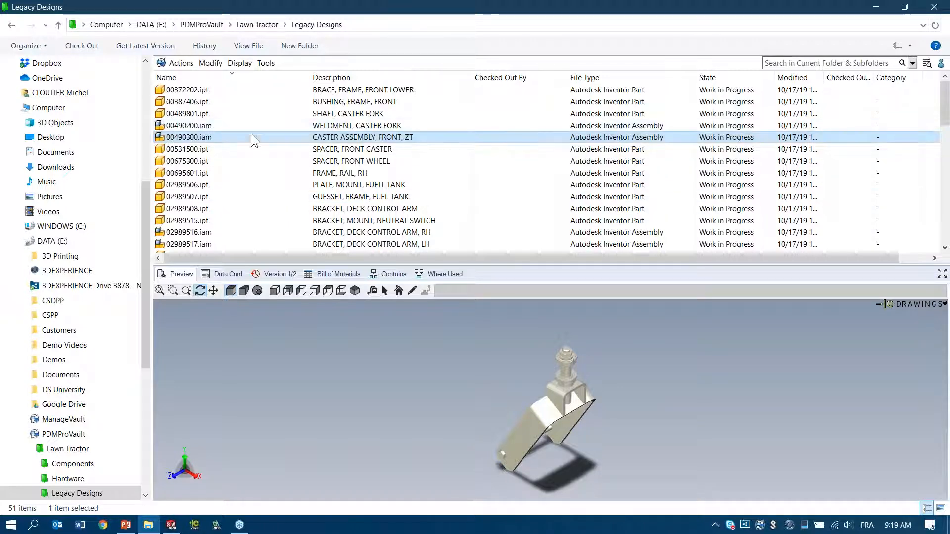
pyautogui.click(240, 63)
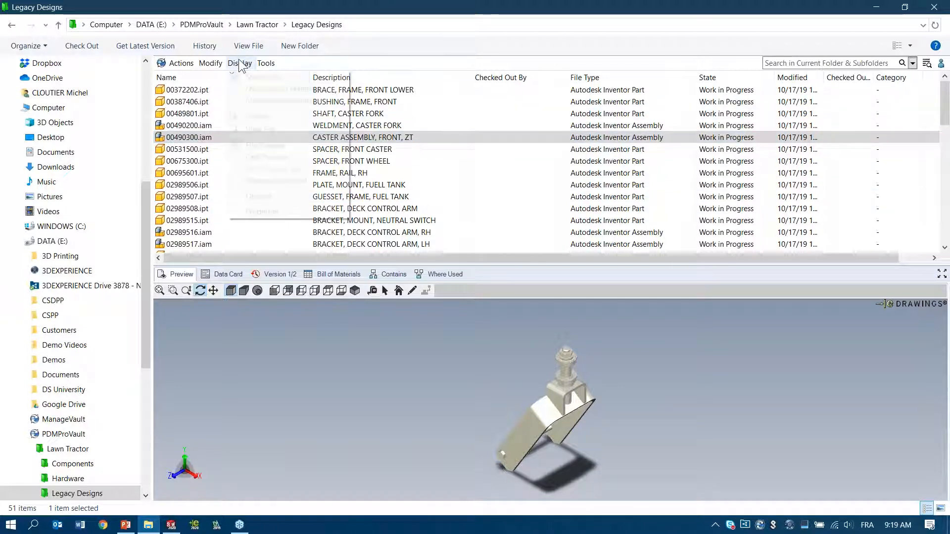
pyautogui.click(263, 121)
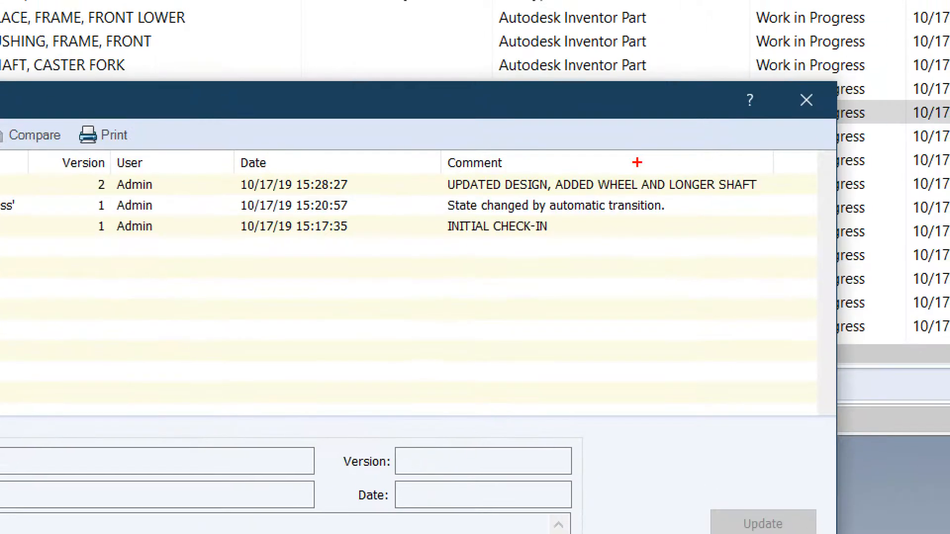
pyautogui.moveTo(79, 198)
pyautogui.mouseDown()
pyautogui.moveTo(74, 241)
pyautogui.moveTo(105, 183)
pyautogui.moveTo(53, 210)
pyautogui.mouseUp()
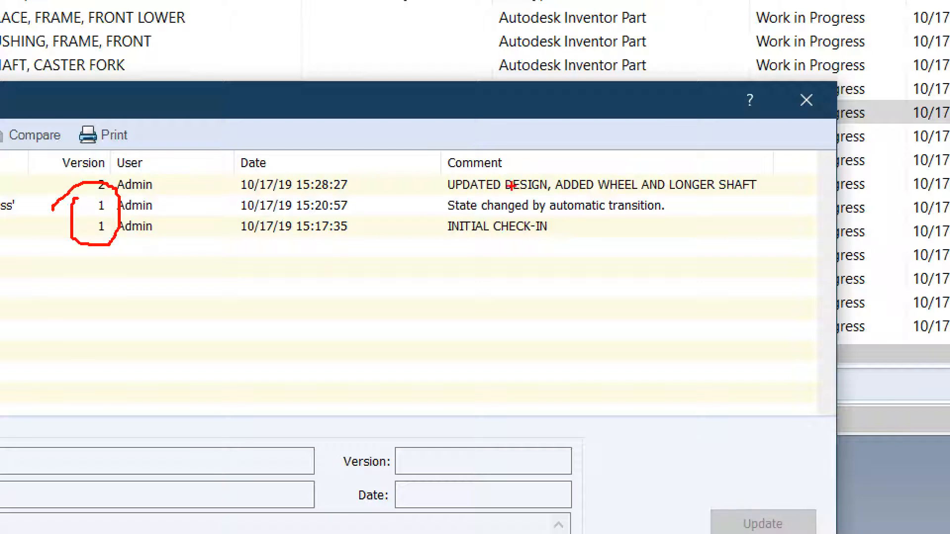
pyautogui.moveTo(489, 162)
pyautogui.mouseDown()
pyautogui.moveTo(425, 190)
pyautogui.moveTo(531, 207)
pyautogui.moveTo(707, 196)
pyautogui.moveTo(749, 163)
pyautogui.moveTo(485, 161)
pyautogui.mouseUp()
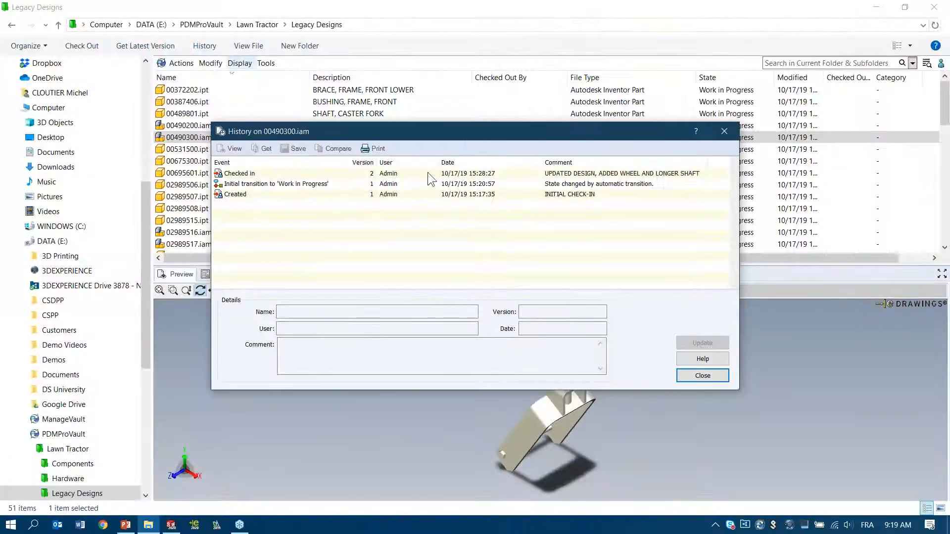
# Step: Get version 2 of 00490300.iam with its selected referenced files, close the history, and inspect the updated preview
pyautogui.click(198, 186)
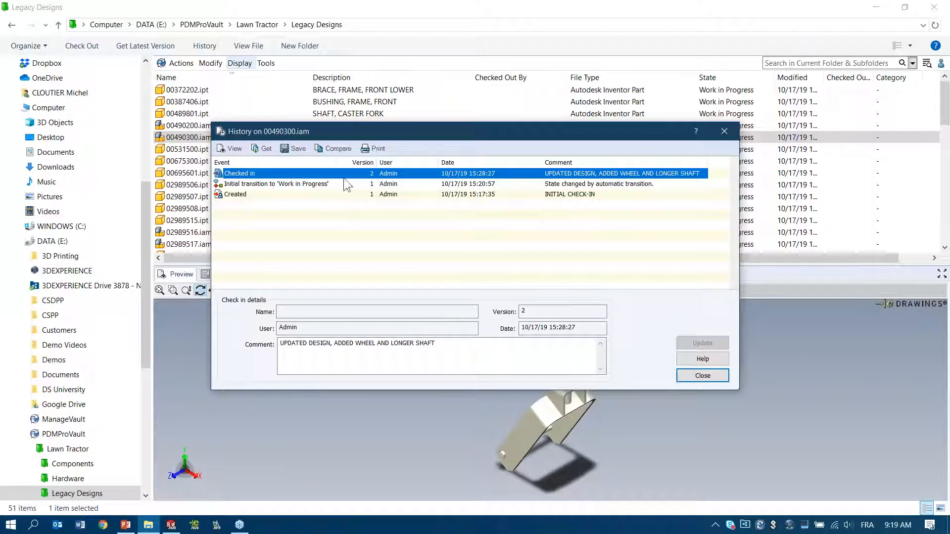
pyautogui.click(262, 150)
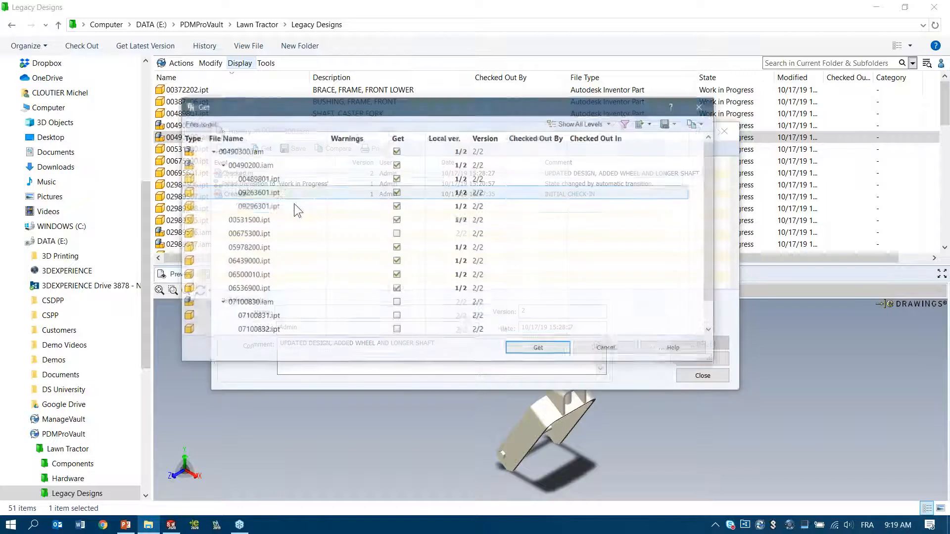
pyautogui.click(541, 350)
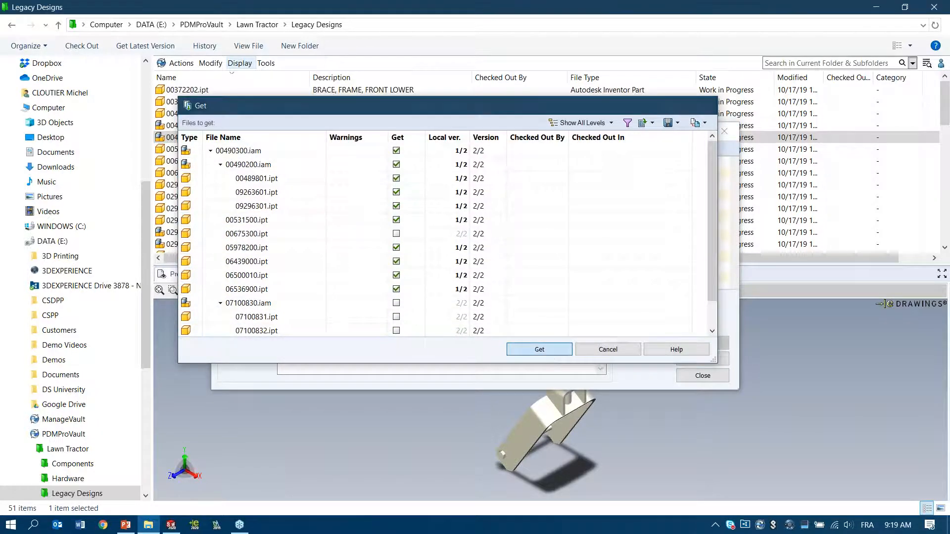
pyautogui.click(707, 375)
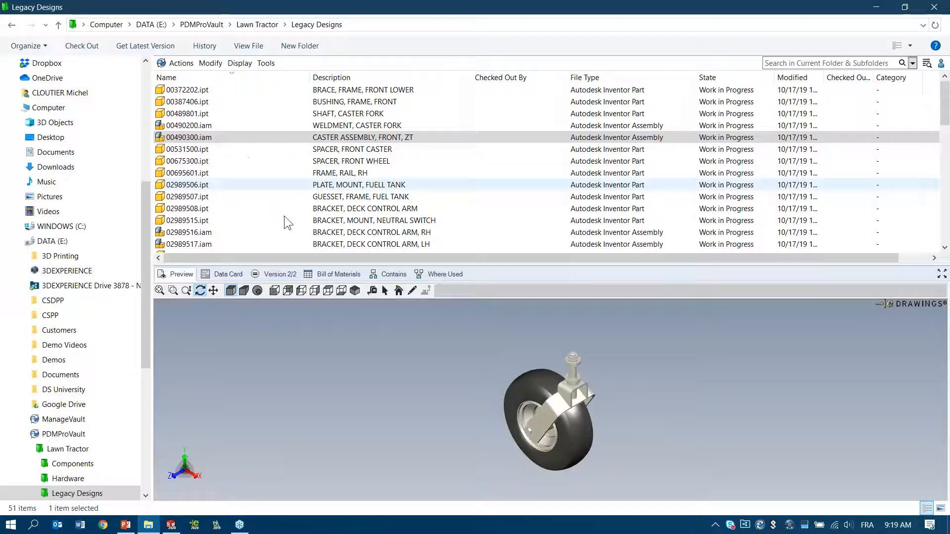
pyautogui.moveTo(562, 402); pyautogui.dragTo(533, 372)
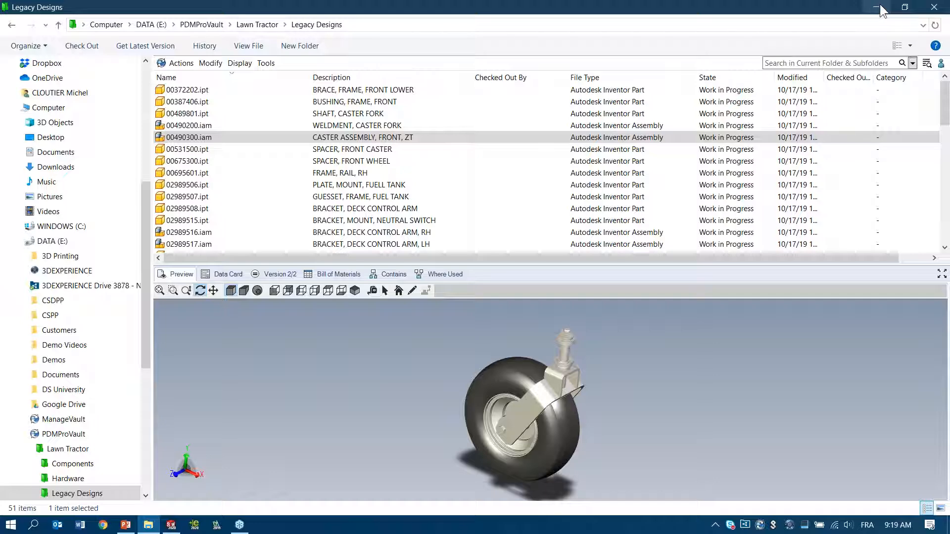
# Step: Switch back to SOLIDWORKS and rebuild the mower assembly to check the caster references against the new version
pyautogui.click(171, 525)
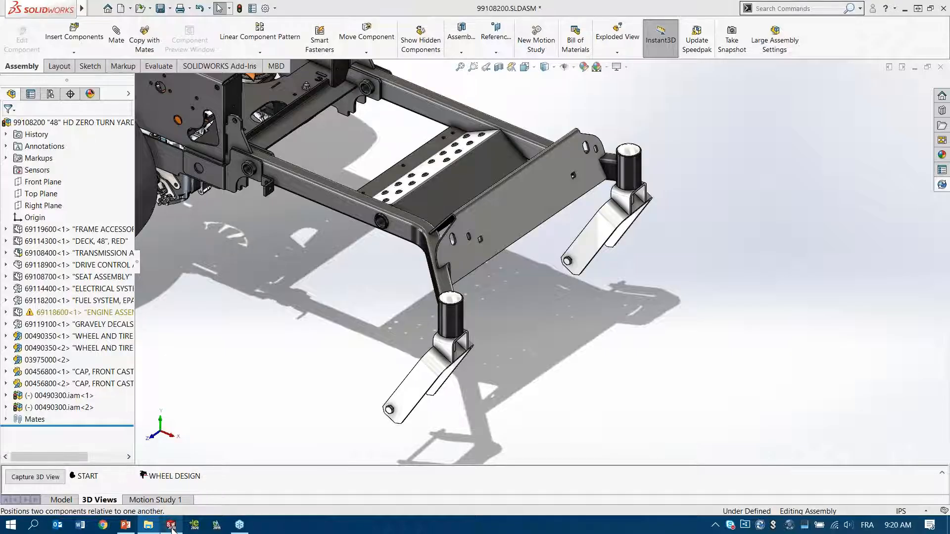
pyautogui.click(239, 8)
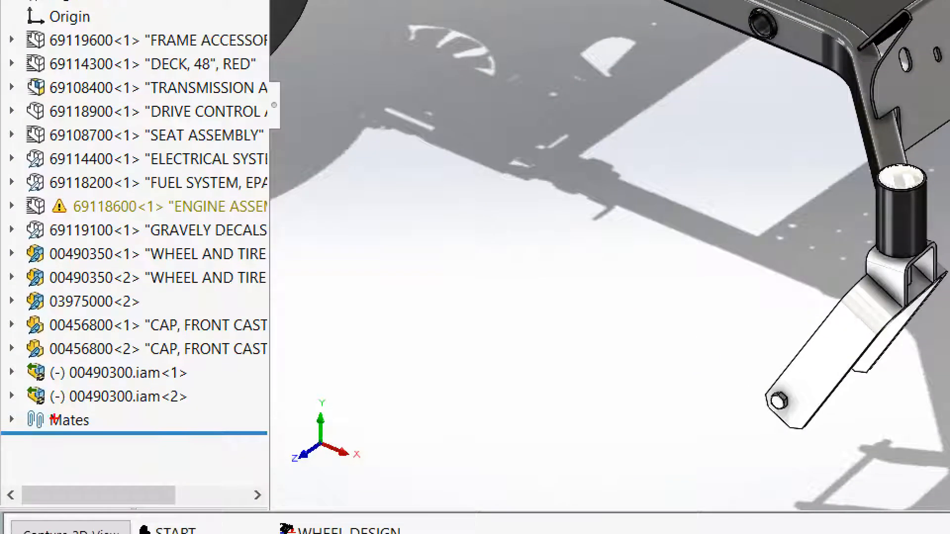
# Step: Update the 00490300.iam caster component to its newest model version and display the assembly shaded with edges
pyautogui.moveTo(34, 352)
pyautogui.mouseDown()
pyautogui.moveTo(8, 401)
pyautogui.moveTo(65, 412)
pyautogui.moveTo(45, 341)
pyautogui.moveTo(13, 352)
pyautogui.mouseUp()
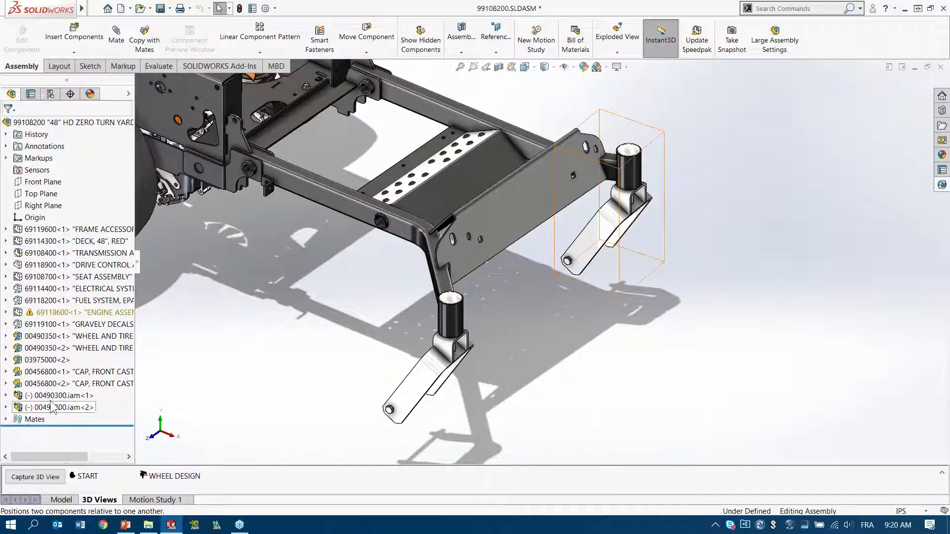
pyautogui.click(121, 375)
pyautogui.rightClick(61, 401)
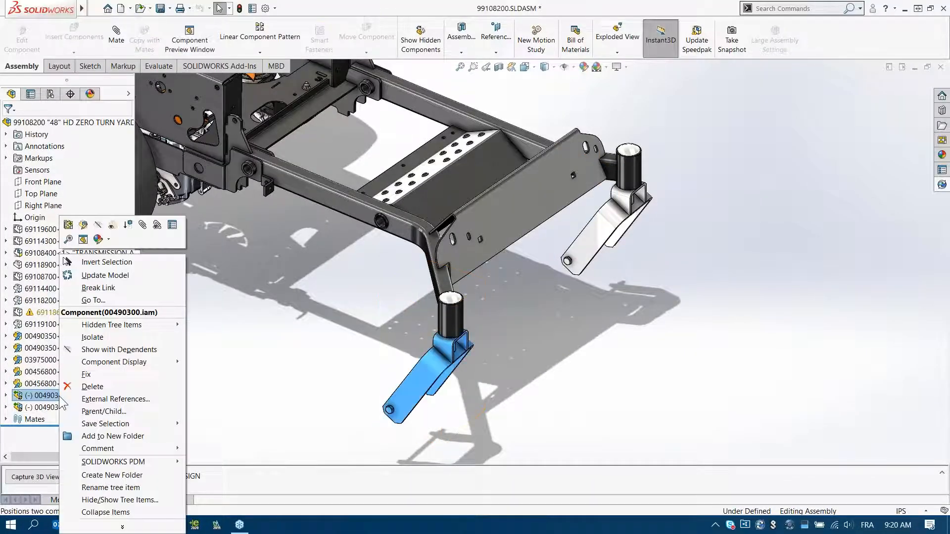
pyautogui.click(129, 276)
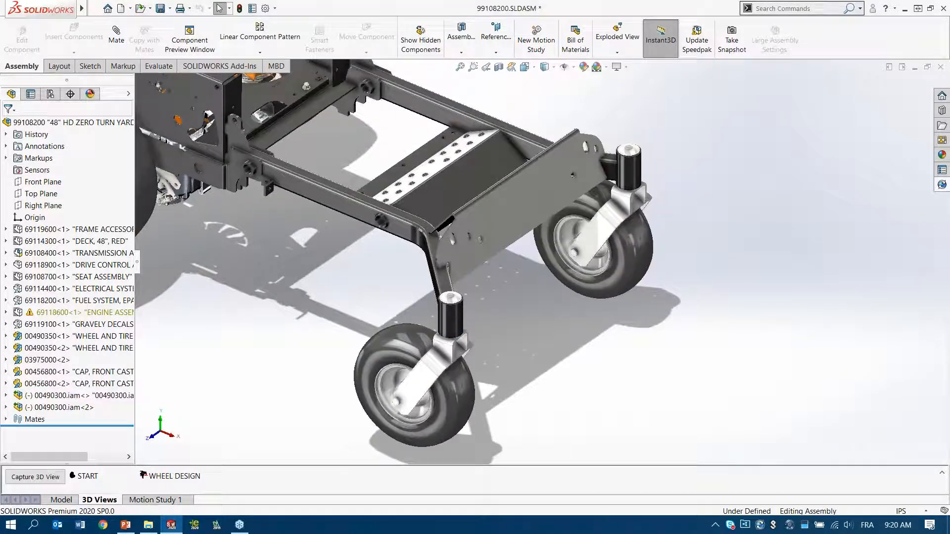
pyautogui.click(544, 67)
pyautogui.click(546, 81)
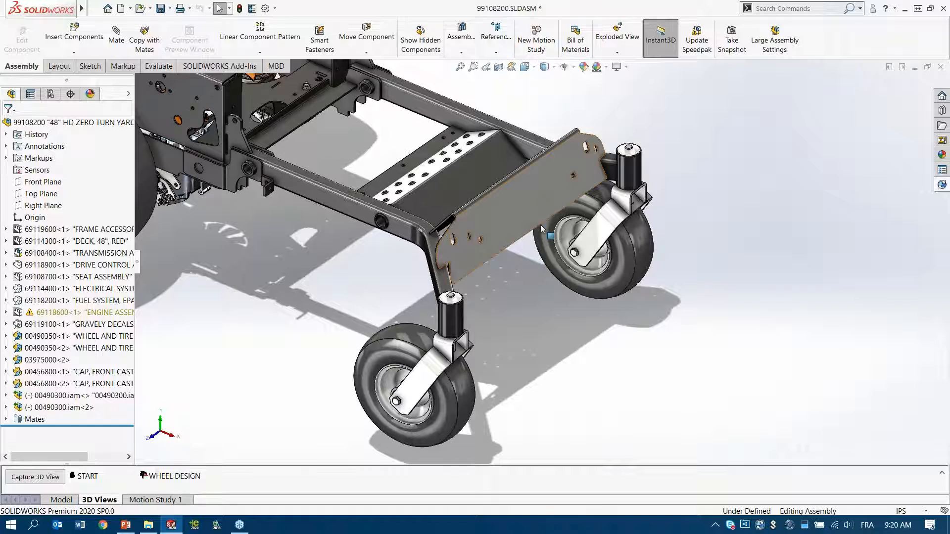
# Step: Swivel both updated front casters about their frame tubes to test their movement
pyautogui.click(444, 395)
pyautogui.moveTo(417, 374); pyautogui.dragTo(402, 354)
pyautogui.moveTo(461, 381)
pyautogui.mouseDown()
pyautogui.moveTo(476, 388)
pyautogui.moveTo(445, 383)
pyautogui.mouseUp()
pyautogui.moveTo(588, 226); pyautogui.dragTo(574, 194)
pyautogui.click(509, 311)
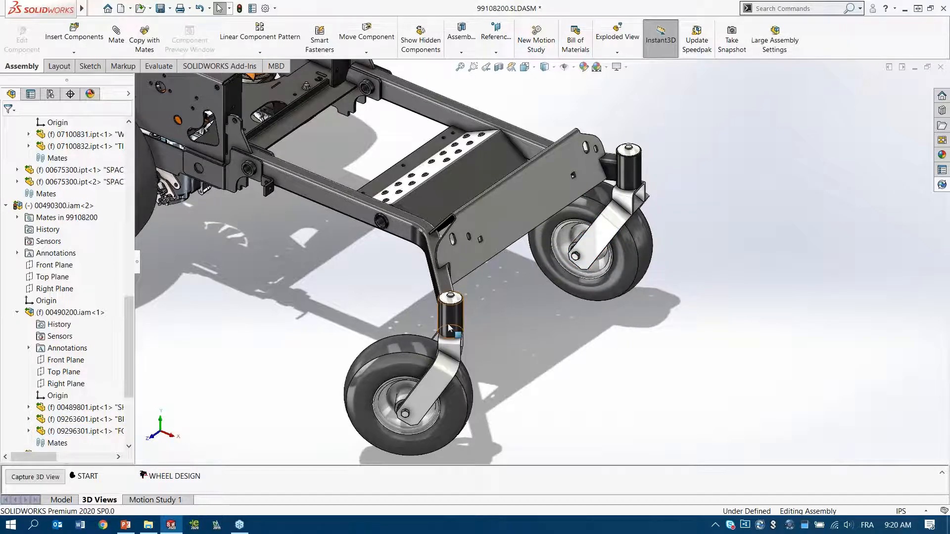
# Step: Section the assembly through the front caster tube along the Front Plane of 03975000 with zero offset, and inspect the shaft and bearing fit
pyautogui.scroll(-6, 508, 307)
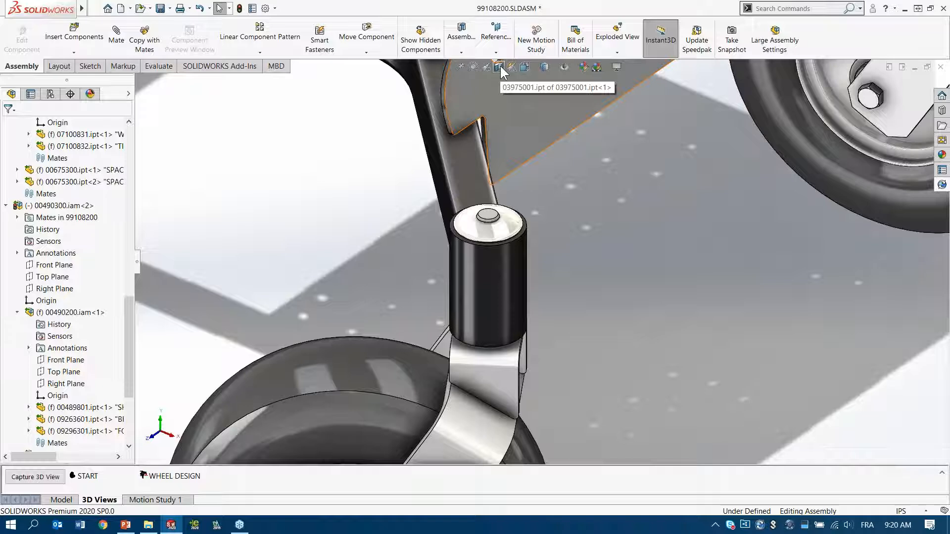
pyautogui.click(500, 66)
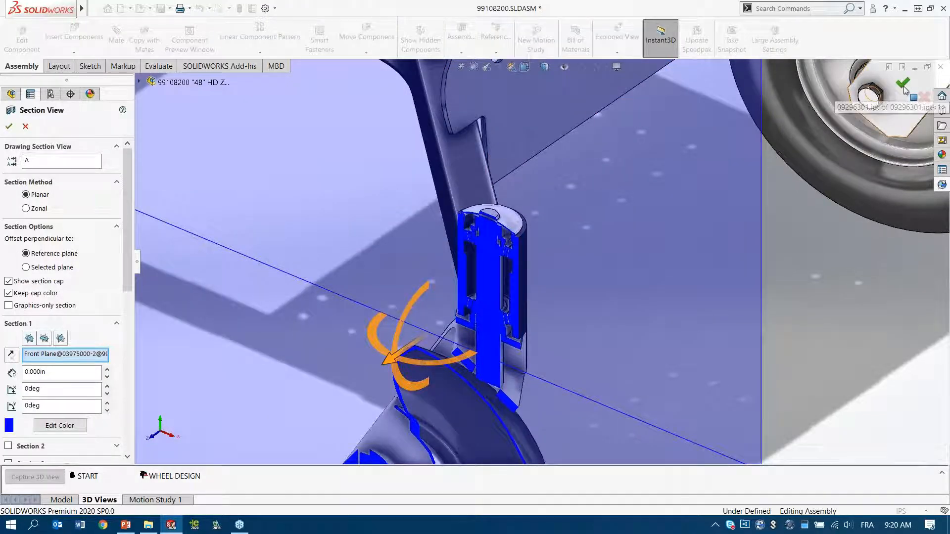
pyautogui.click(902, 83)
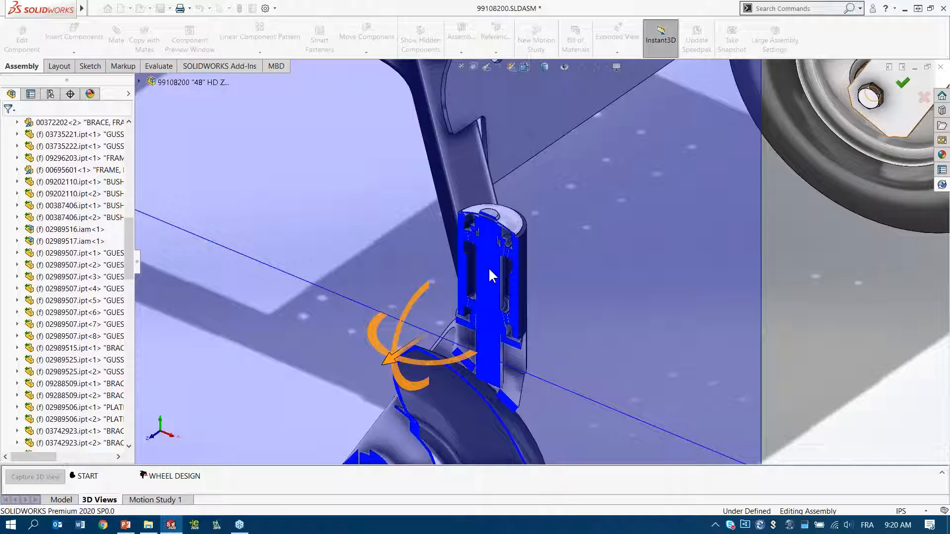
pyautogui.scroll(-5, 485, 237)
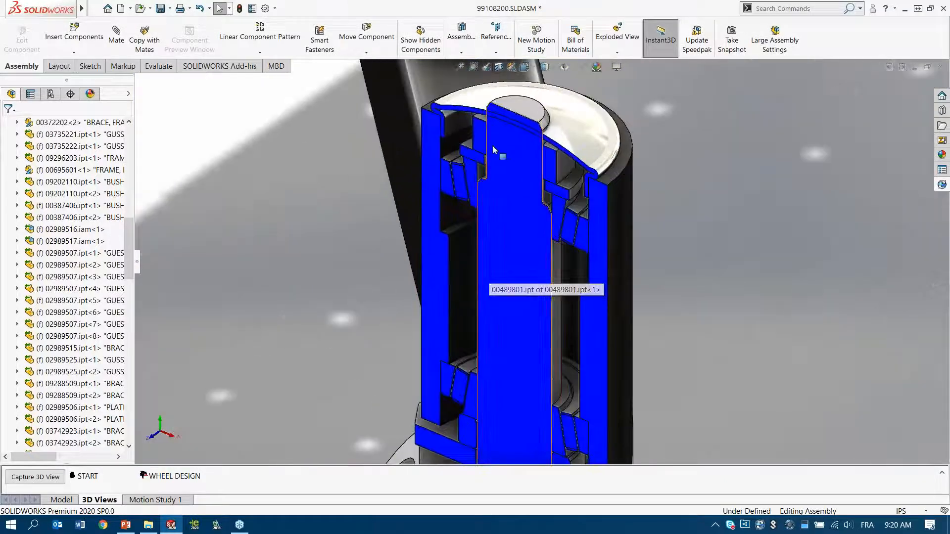
pyautogui.scroll(3, 500, 212)
pyautogui.keyDown('ctrl'); pyautogui.moveTo(492, 266); pyautogui.dragTo(488, 202, button='middle'); pyautogui.keyUp('ctrl')
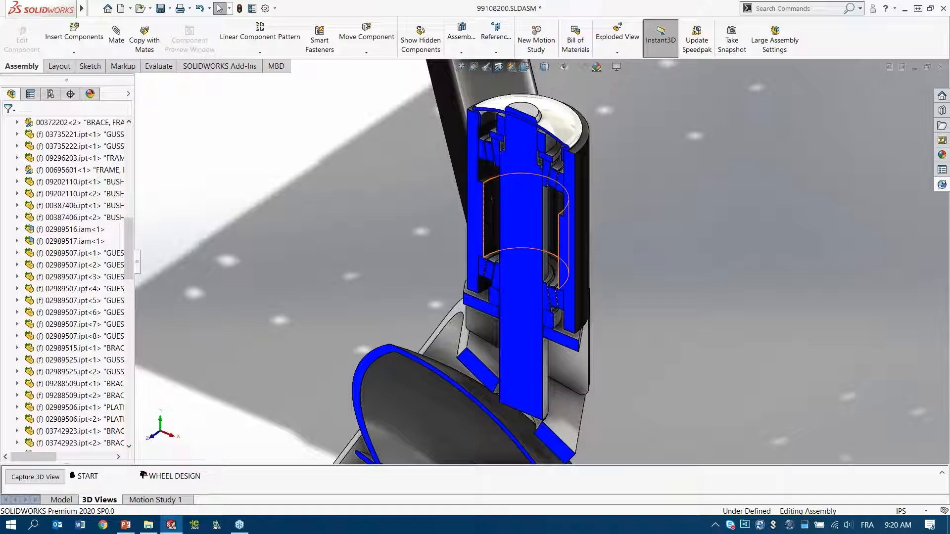
# Step: Switch to the PowerPoint slide show and advance to slide 11 on adding intelligent parametric features
pyautogui.click(125, 524)
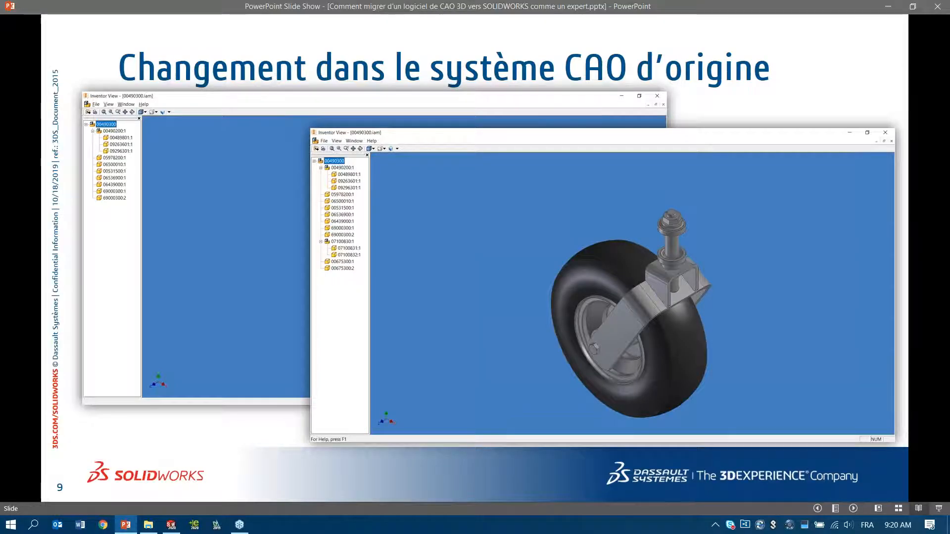
pyautogui.press('Right')
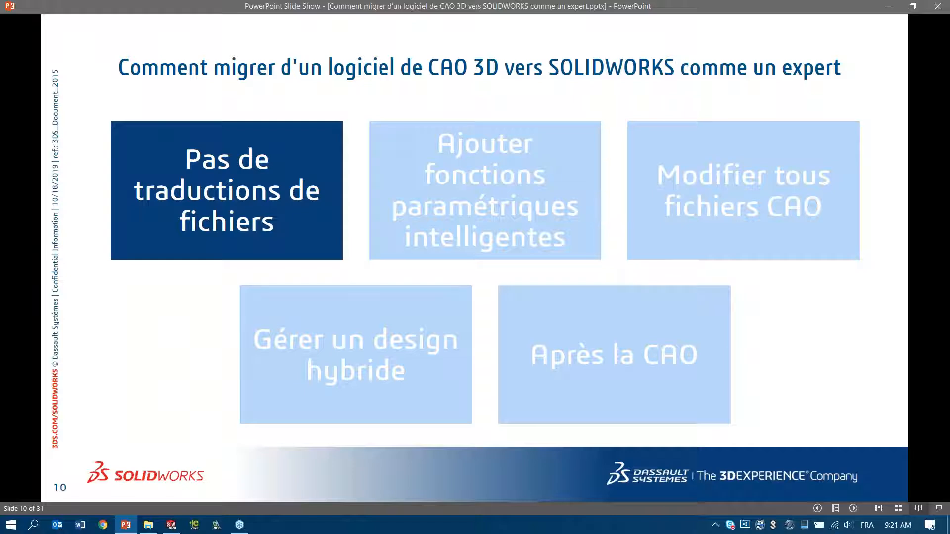
pyautogui.press('Right')
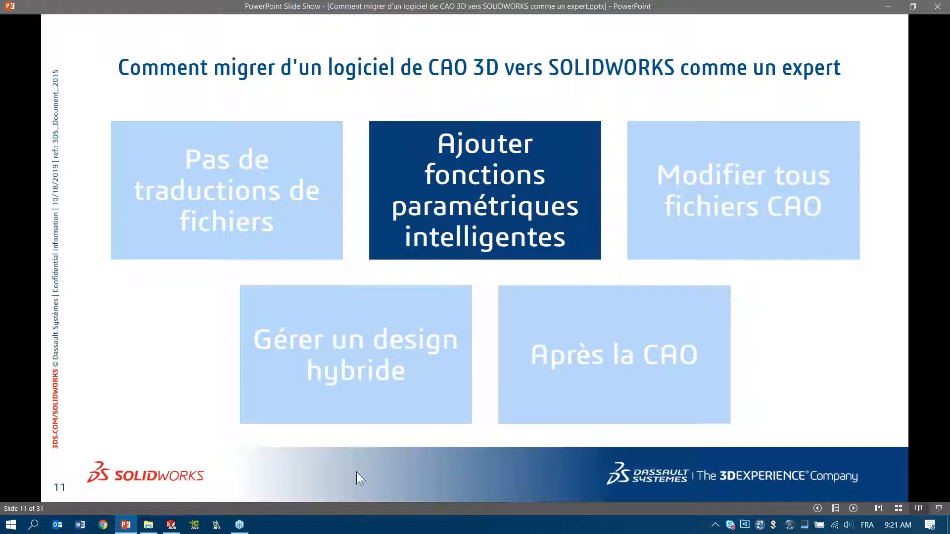
pyautogui.click(424, 460)
# Step: Switch back to SOLIDWORKS and open the sectioned caster tube, part 00372202, in its own window
pyautogui.click(171, 524)
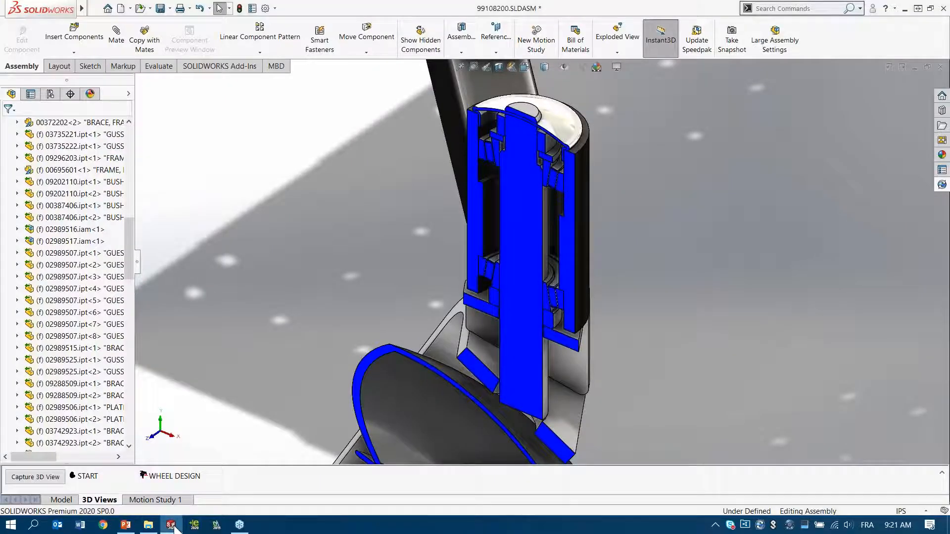
pyautogui.click(581, 190)
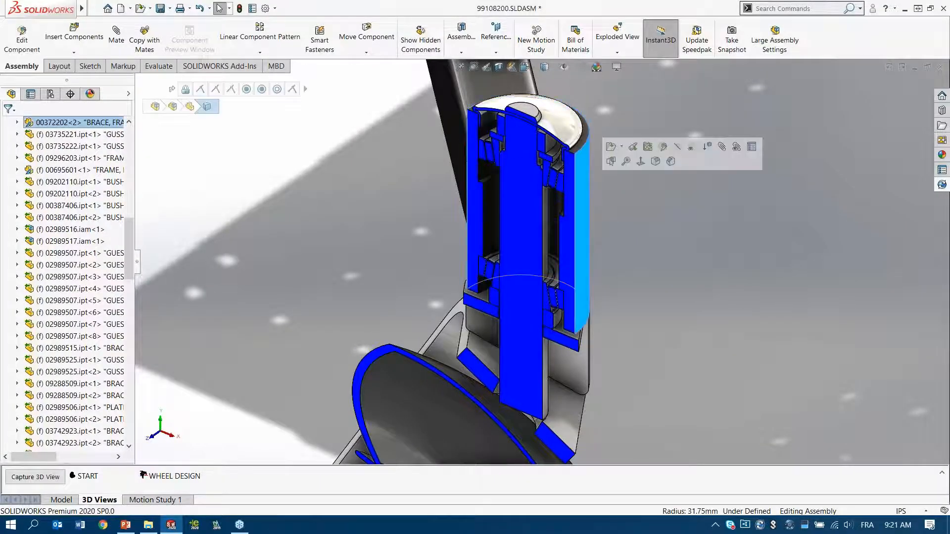
pyautogui.click(611, 147)
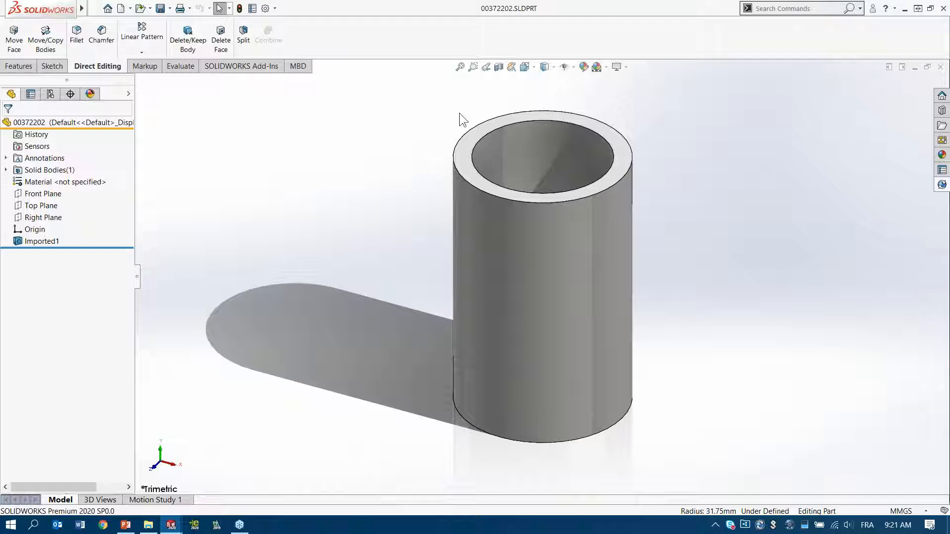
# Step: Examine the tube's internal steps with a temporary Front Plane section, and check which geometry the Imported1 feature contains
pyautogui.click(511, 66)
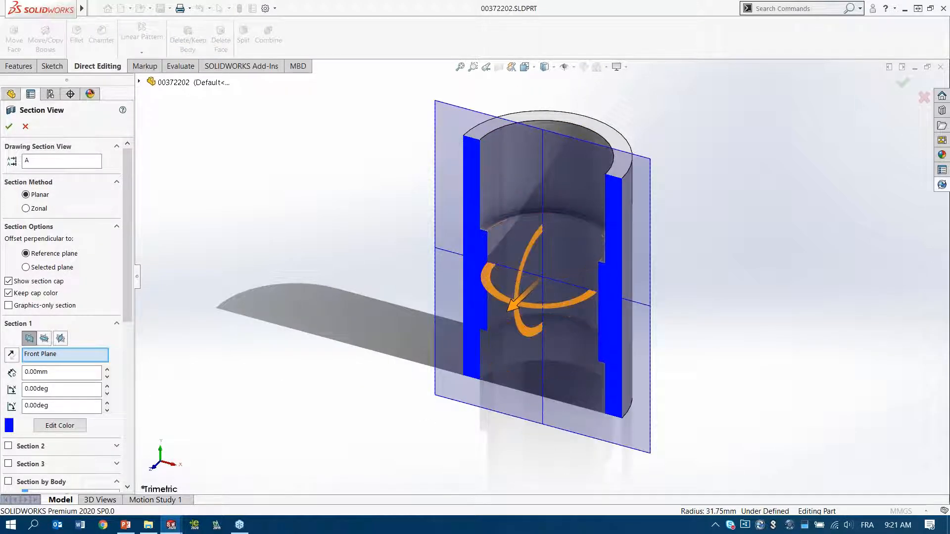
pyautogui.click(923, 99)
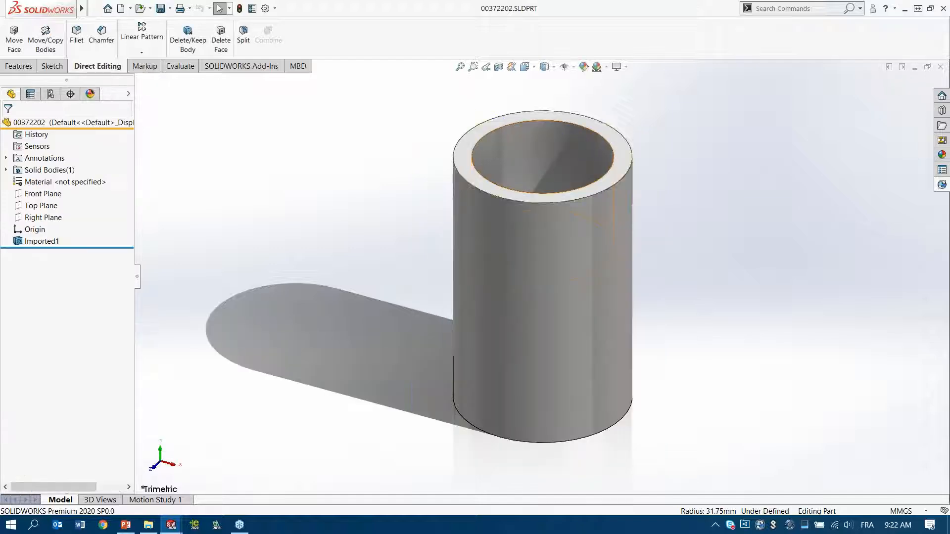
pyautogui.click(35, 240)
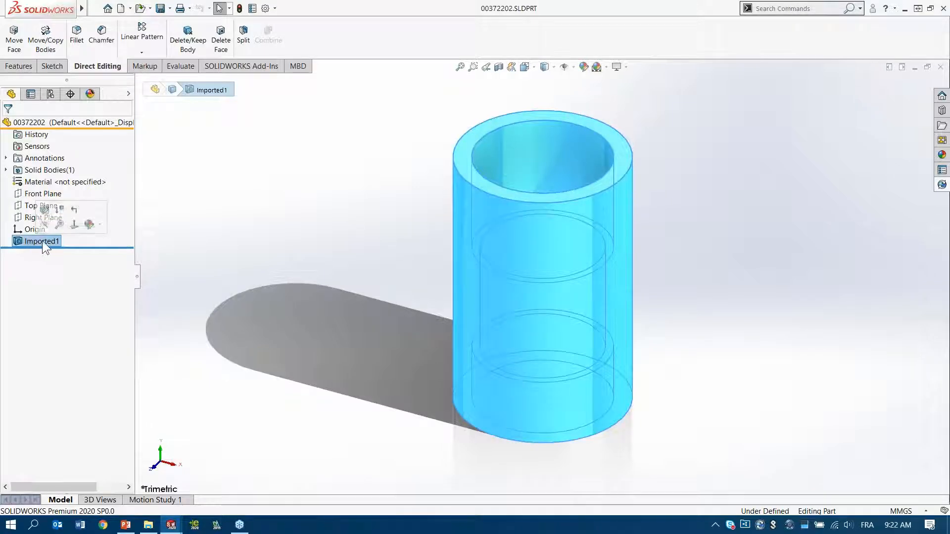
pyautogui.click(220, 239)
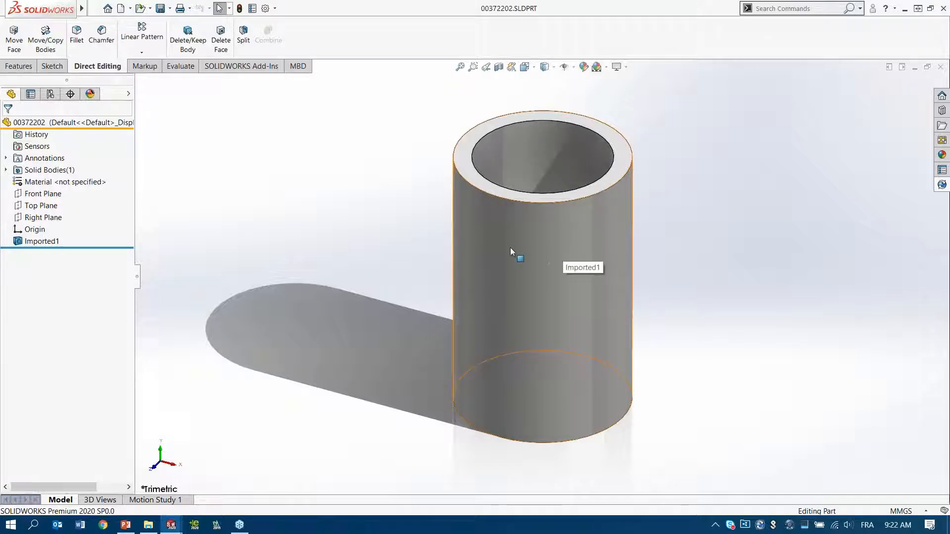
# Step: Convert the tube's imported body into a parametric revolve through feature recognition
pyautogui.rightClick(487, 247)
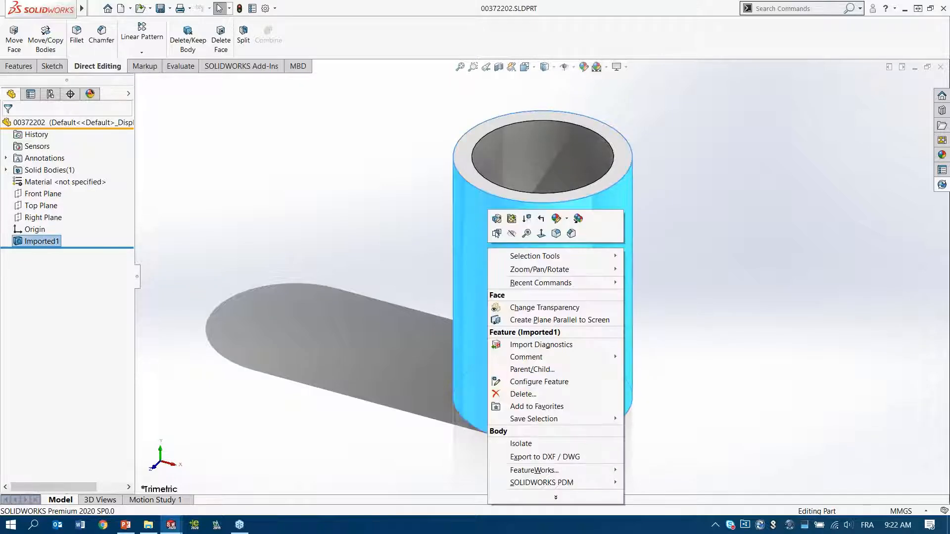
pyautogui.click(497, 220)
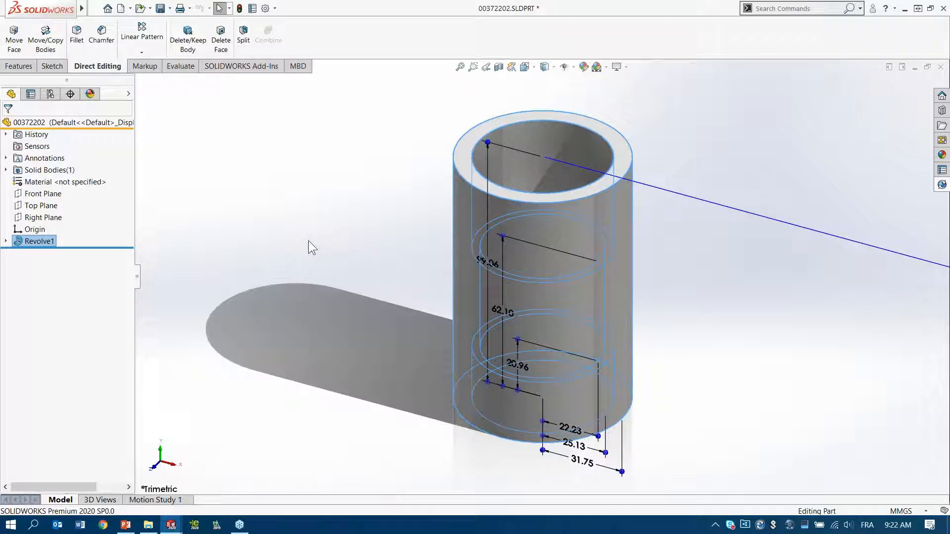
pyautogui.click(260, 263)
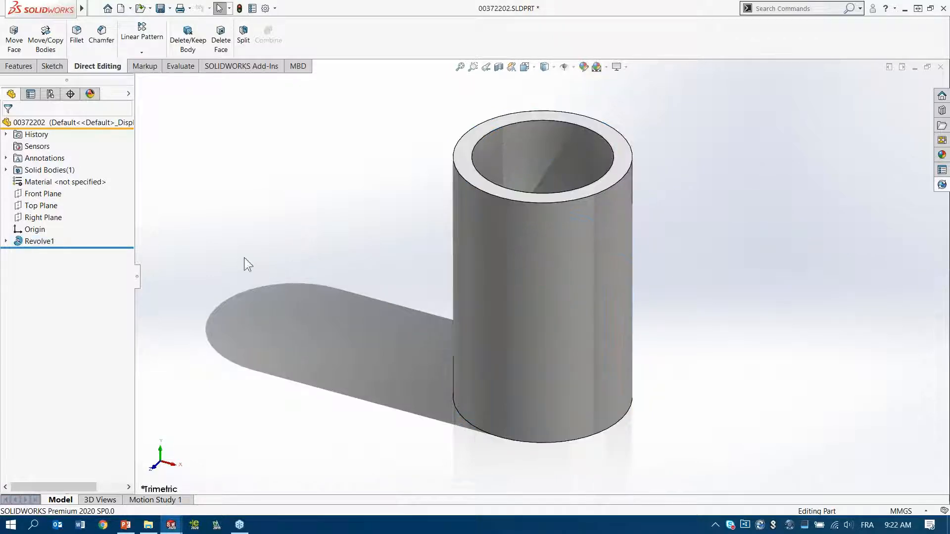
# Step: Fully define all entities in the revolve's sketch with calculated relations and dimensions, and exit the sketch
pyautogui.click(6, 242)
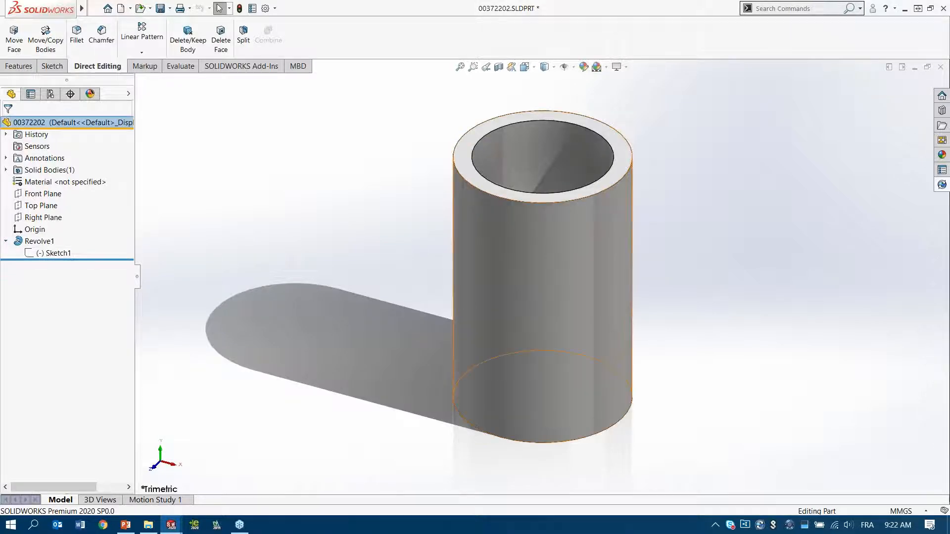
pyautogui.click(537, 269)
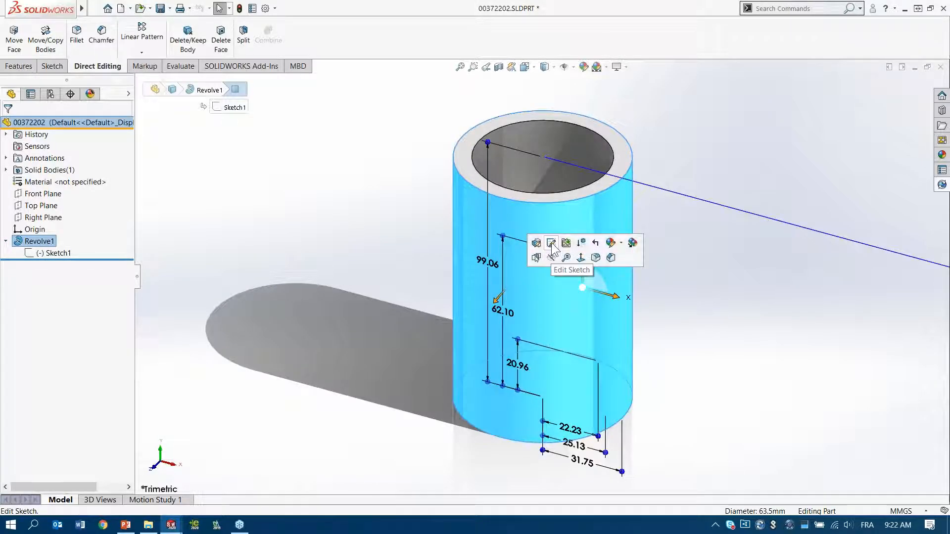
pyautogui.click(551, 244)
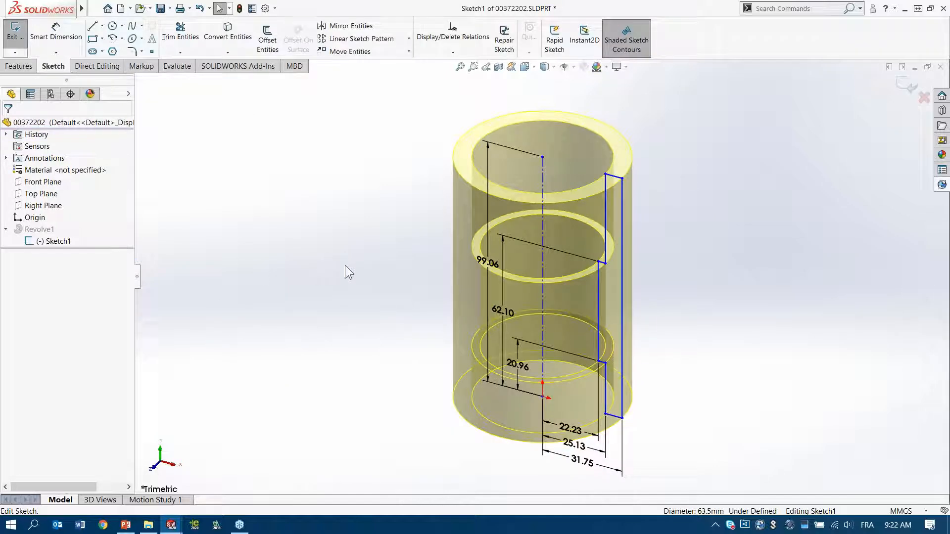
pyautogui.rightClick(313, 242)
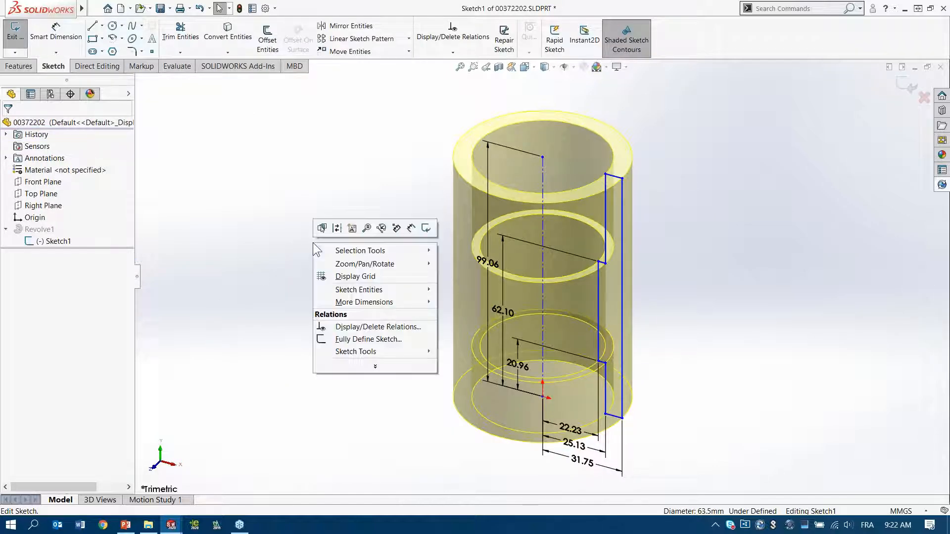
pyautogui.click(354, 340)
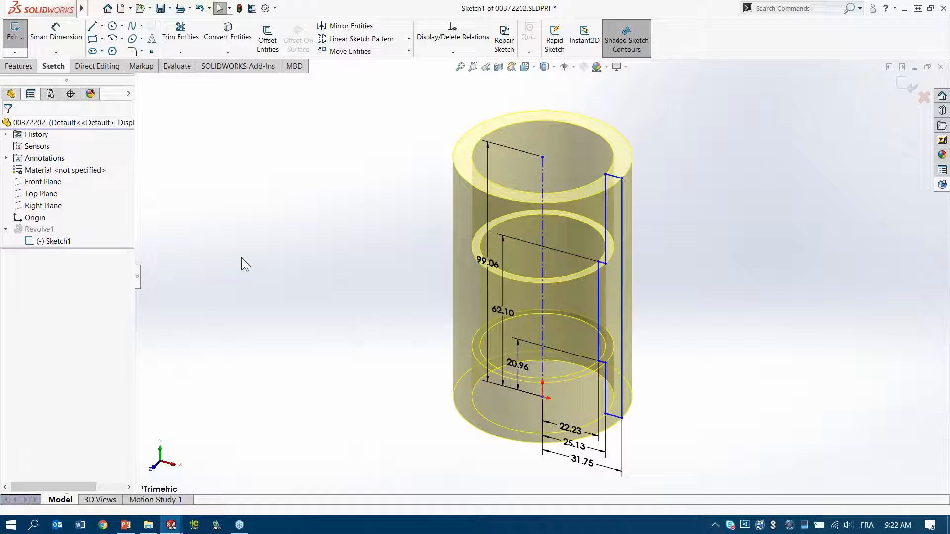
pyautogui.click(65, 188)
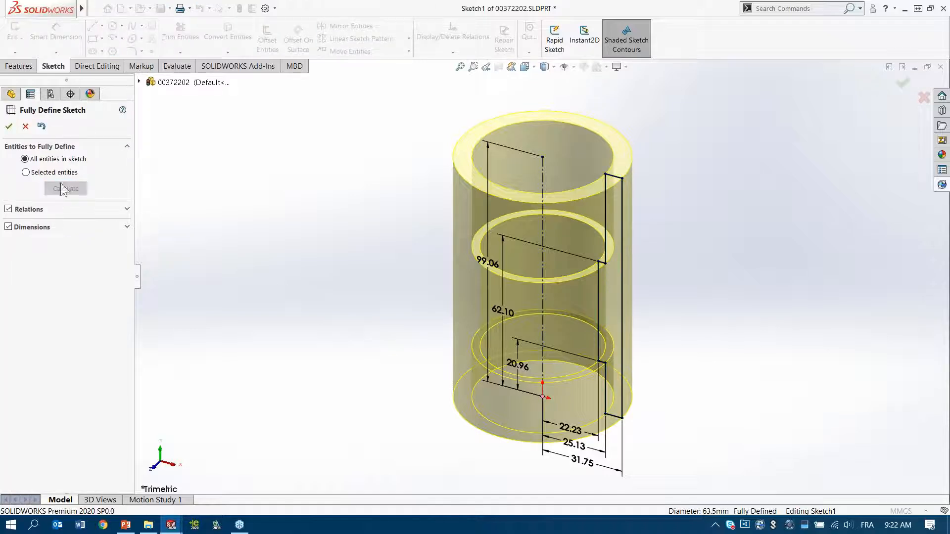
pyautogui.click(8, 126)
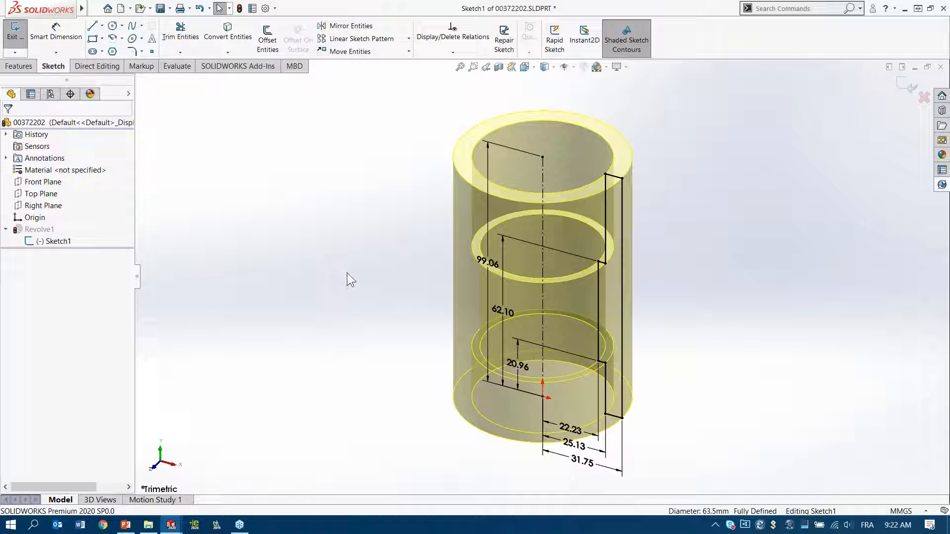
pyautogui.doubleClick(372, 260)
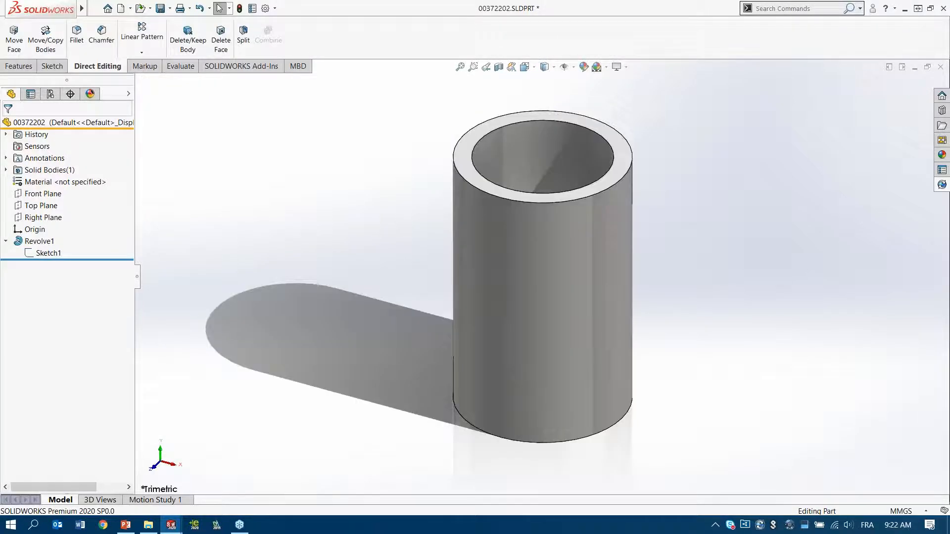
# Step: Save the converted tube part and close it to return to the mower assembly
pyautogui.hotkey('ctrl', 's')
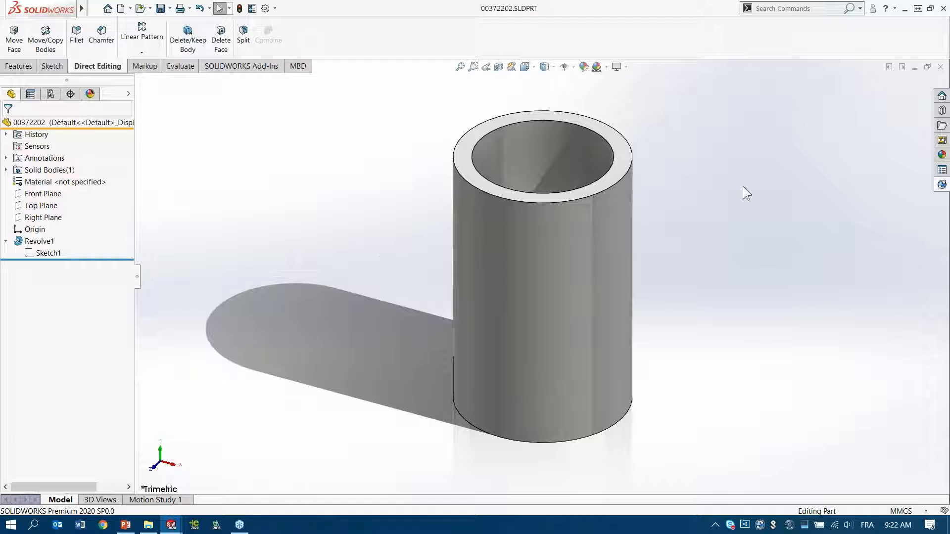
pyautogui.click(940, 67)
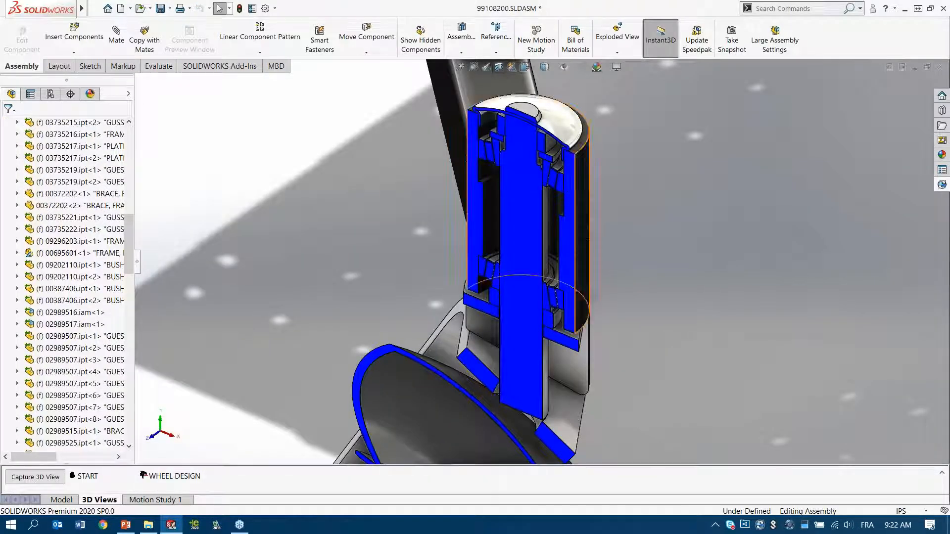
# Step: Open the sectioned caster tube's revolve sketch for editing in the context of the mower assembly
pyautogui.click(584, 208)
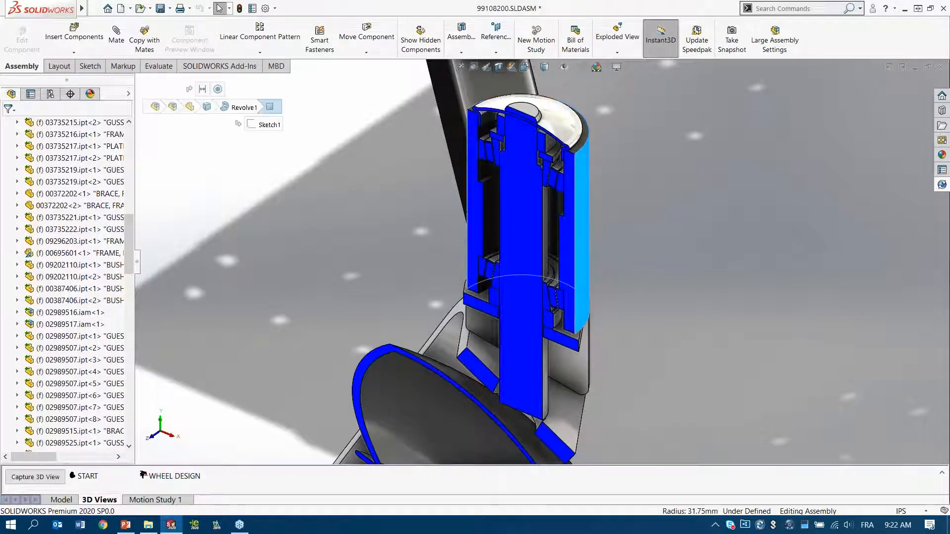
pyautogui.click(629, 198)
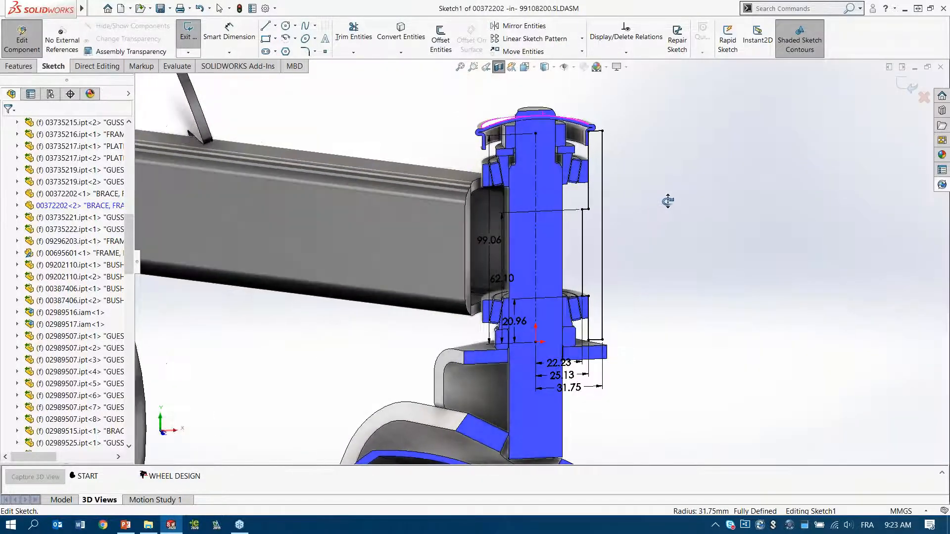
pyautogui.moveTo(667, 200); pyautogui.dragTo(679, 222, button='middle')
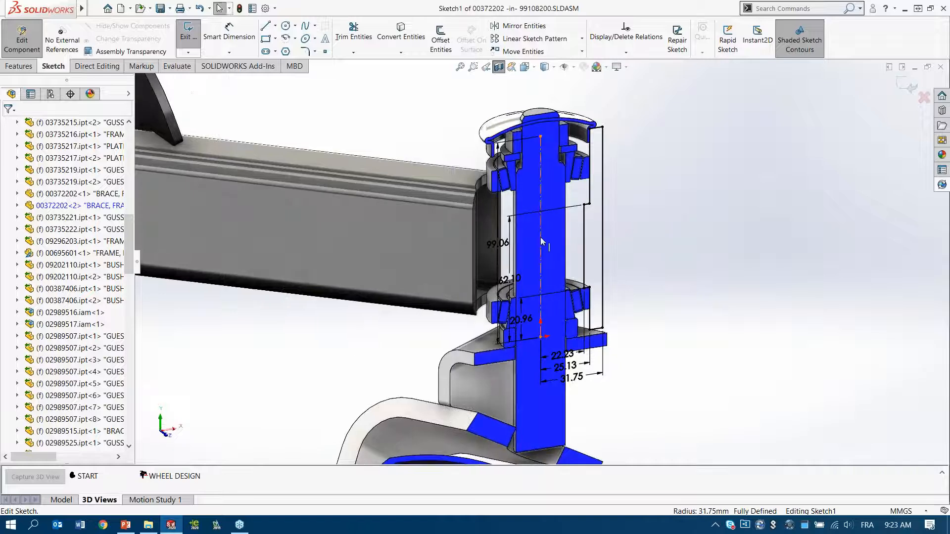
# Step: Delete the 62.10 and 99.06 vertical dimensions from the tube's revolve sketch
pyautogui.scroll(-3, 543, 240)
pyautogui.click(487, 281)
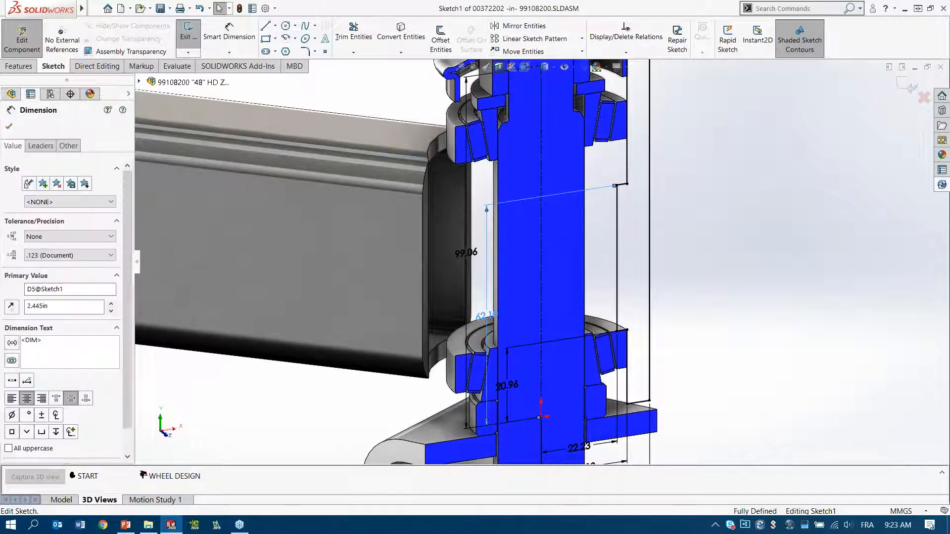
pyautogui.doubleClick(487, 315)
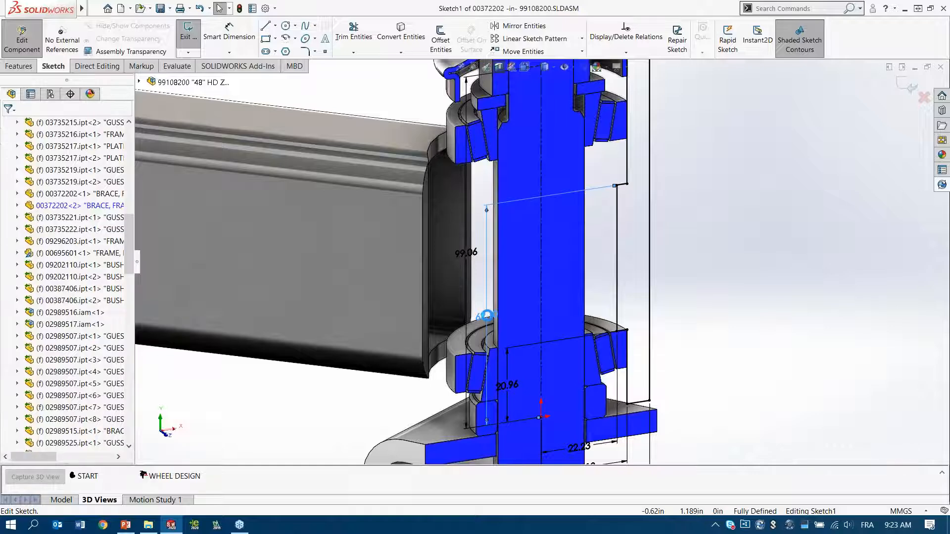
pyautogui.click(466, 253)
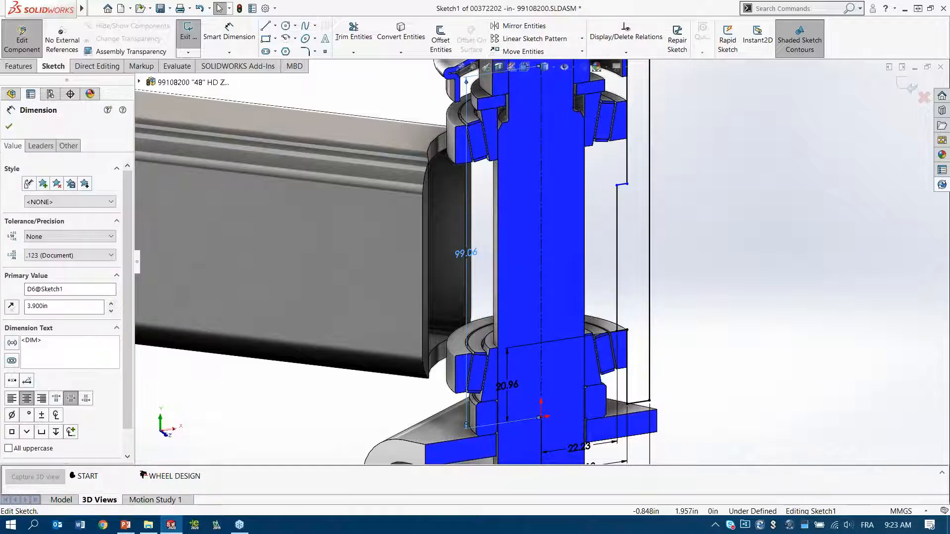
pyautogui.press('Delete')
# Step: Dimension the vertical line of the tube's upper counterbore, accepting its existing length
pyautogui.keyDown('ctrl'); pyautogui.moveTo(757, 114); pyautogui.dragTo(742, 211, button='middle'); pyautogui.keyUp('ctrl')
pyautogui.scroll(-2, 616, 200)
pyautogui.scroll(-1, 616, 223)
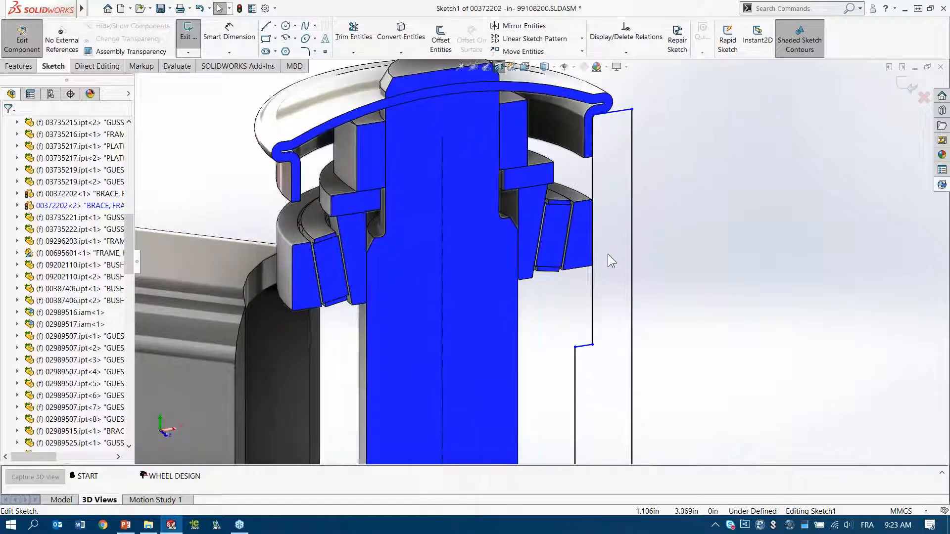
pyautogui.click(594, 290)
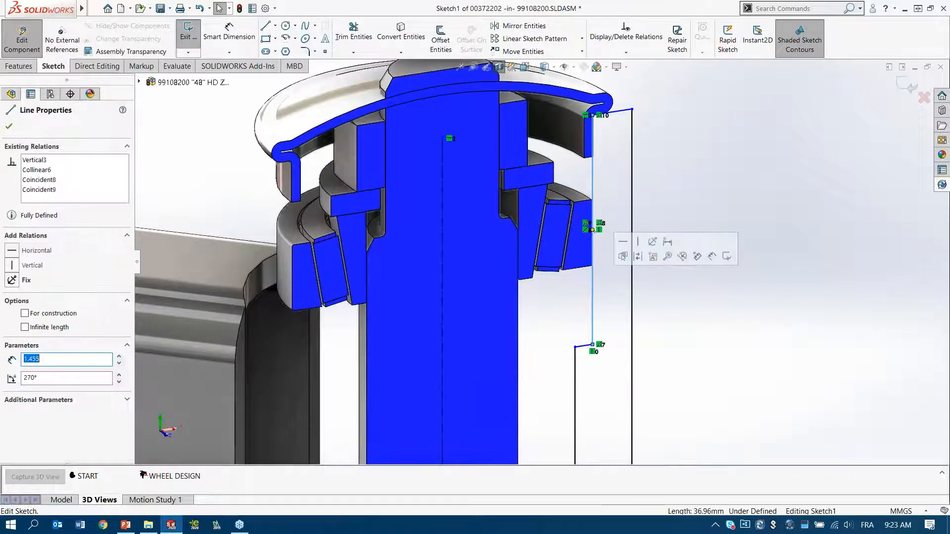
pyautogui.click(667, 246)
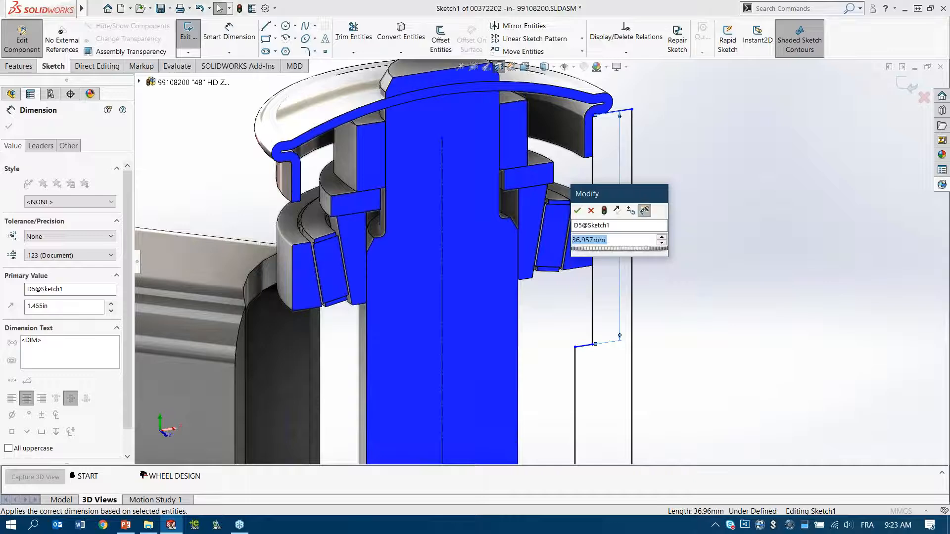
pyautogui.click(577, 211)
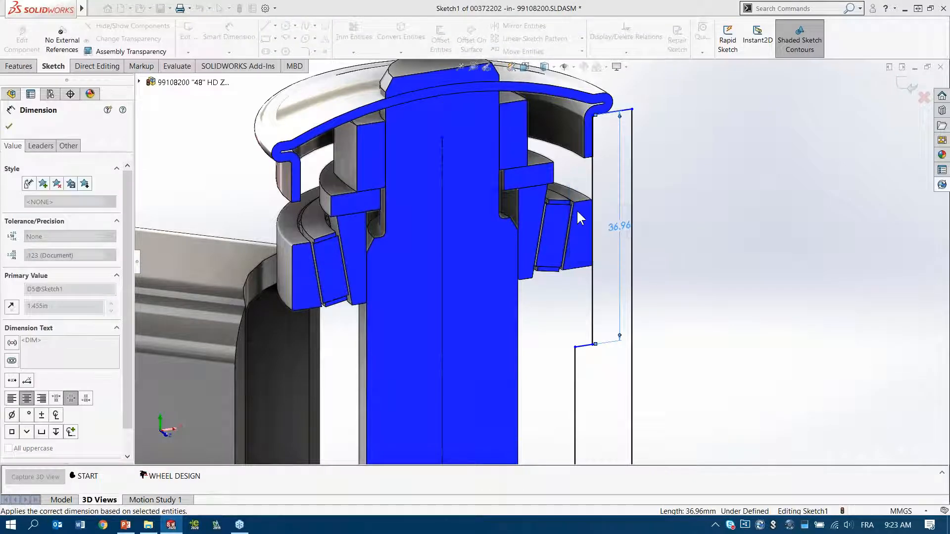
pyautogui.press('Escape')
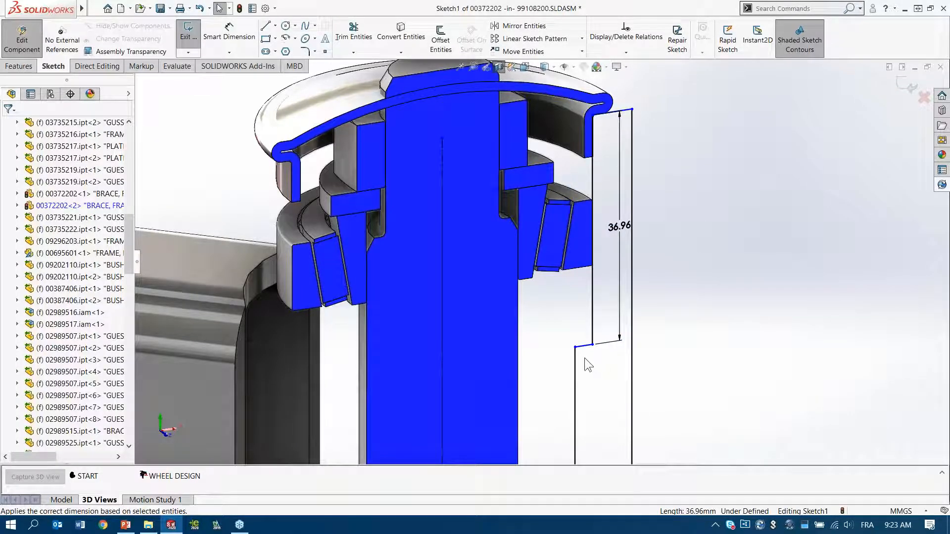
# Step: Make the short horizontal step line of the upper counterbore collinear with the upper bearing's lower edge
pyautogui.moveTo(585, 348)
pyautogui.mouseDown()
pyautogui.moveTo(581, 294)
pyautogui.moveTo(581, 303)
pyautogui.mouseUp()
pyautogui.moveTo(573, 280)
pyautogui.mouseDown(button='middle')
pyautogui.moveTo(569, 236)
pyautogui.moveTo(564, 269)
pyautogui.mouseUp(button='middle')
pyautogui.scroll(-6, 565, 275)
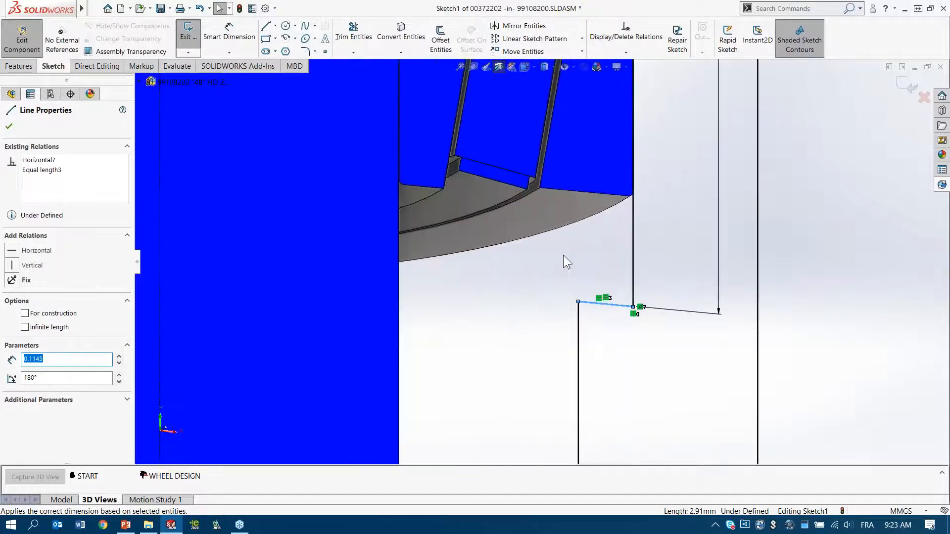
pyautogui.click(528, 179)
pyautogui.keyDown('ctrl'); pyautogui.click(529, 181); pyautogui.keyUp('ctrl')
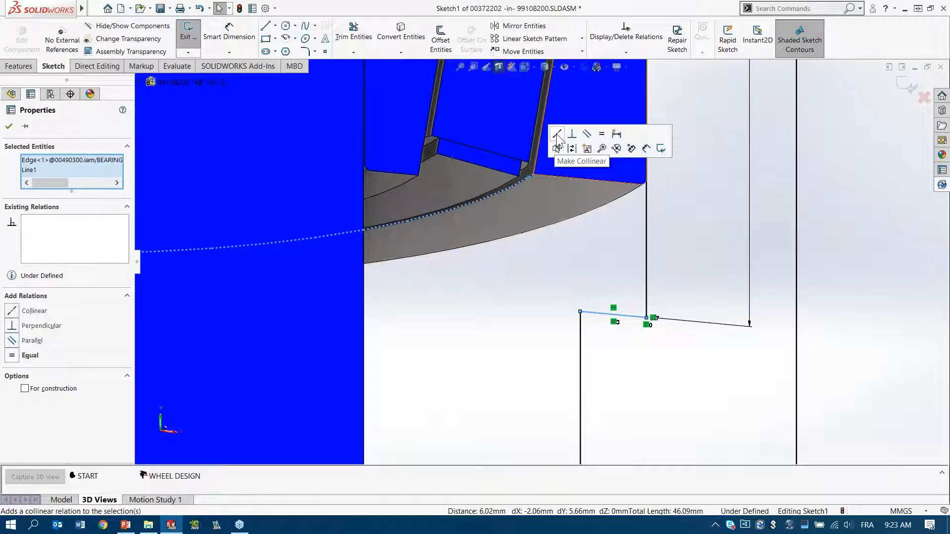
pyautogui.click(557, 135)
pyautogui.click(629, 308)
pyautogui.scroll(4, 615, 292)
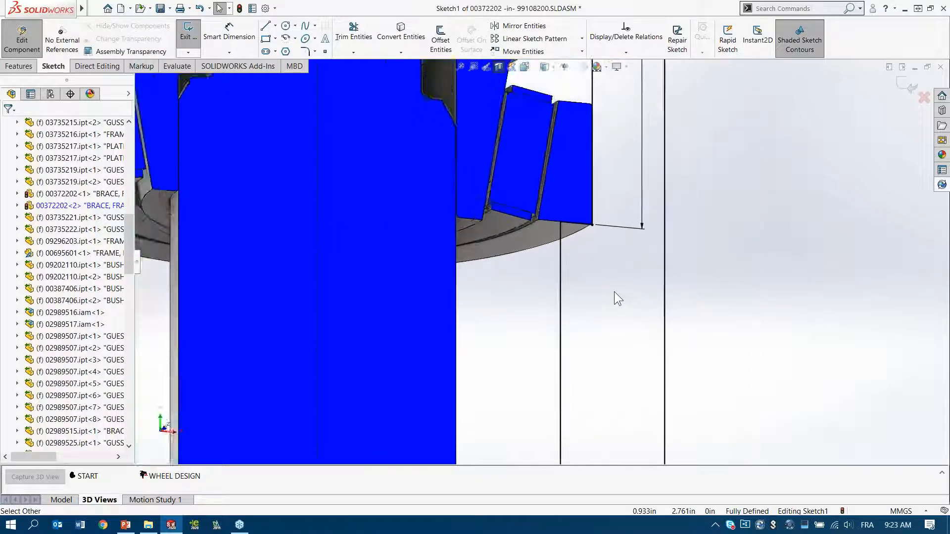
# Step: Exit the tube's sketch and finish the in-context part edit to return to editing the assembly
pyautogui.scroll(4, 614, 292)
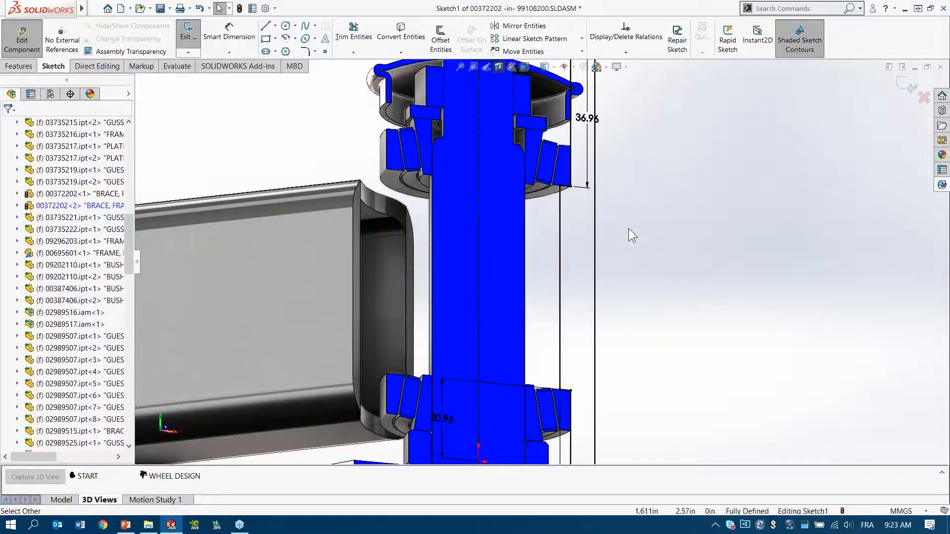
pyautogui.scroll(3, 628, 227)
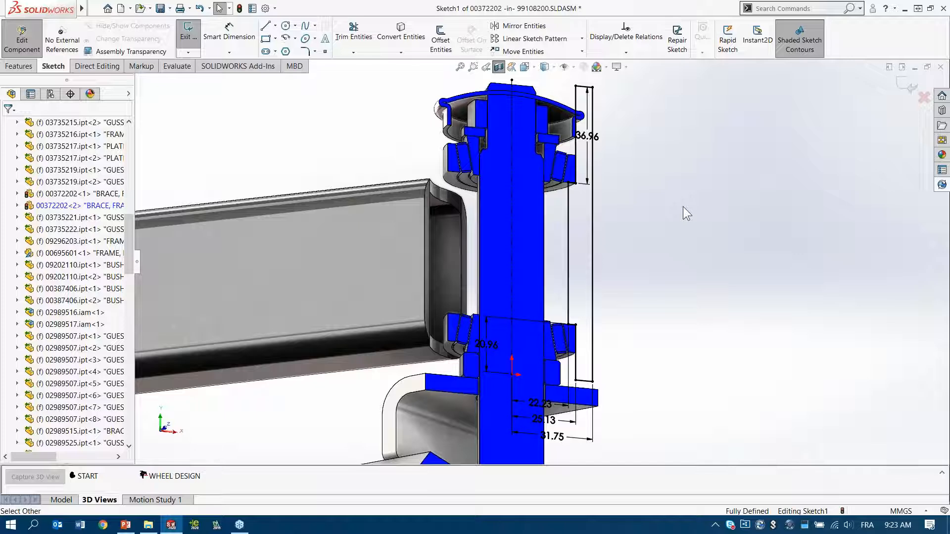
pyautogui.doubleClick(682, 207)
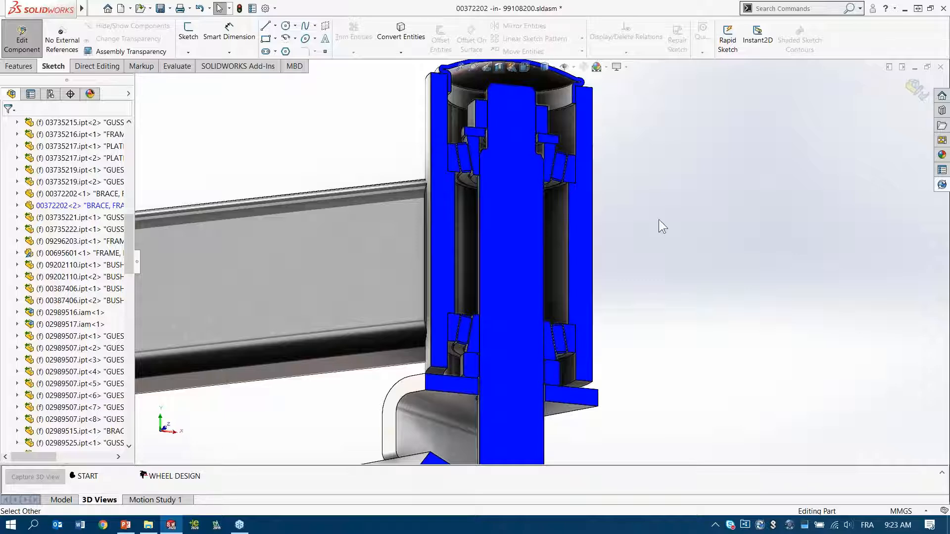
pyautogui.press('d')
pyautogui.click(667, 229)
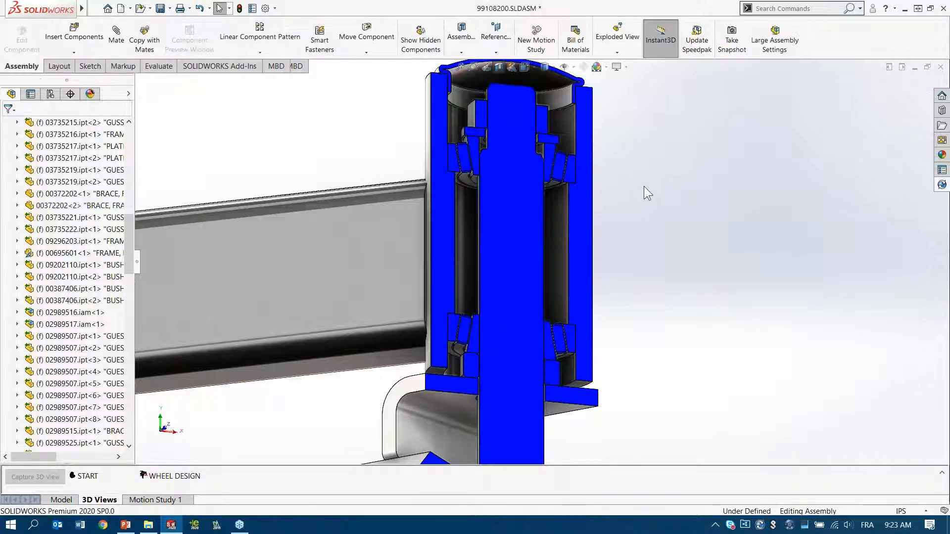
# Step: Examine how the tube fits around the cap and bearings, and turn off the section view to inspect both complete front casters
pyautogui.moveTo(636, 168); pyautogui.dragTo(568, 229, button='middle')
pyautogui.scroll(-5, 571, 173)
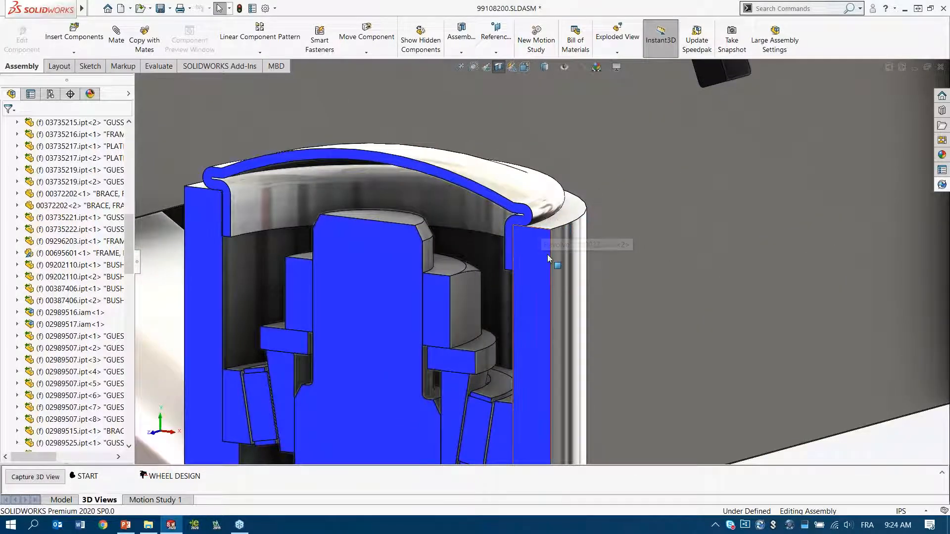
pyautogui.scroll(5, 547, 254)
pyautogui.scroll(3, 547, 256)
pyautogui.scroll(-5, 522, 267)
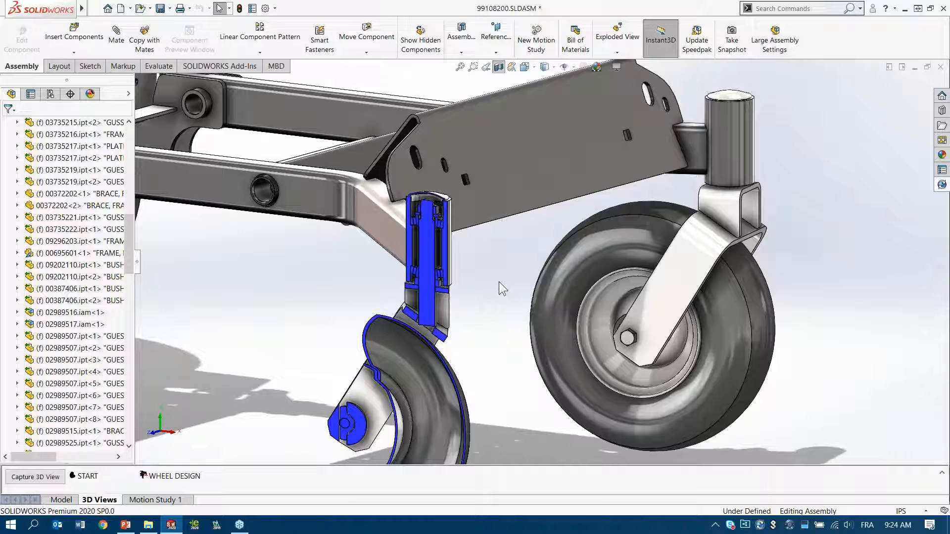
pyautogui.moveTo(515, 239); pyautogui.dragTo(538, 308, button='middle')
pyautogui.scroll(2, 510, 263)
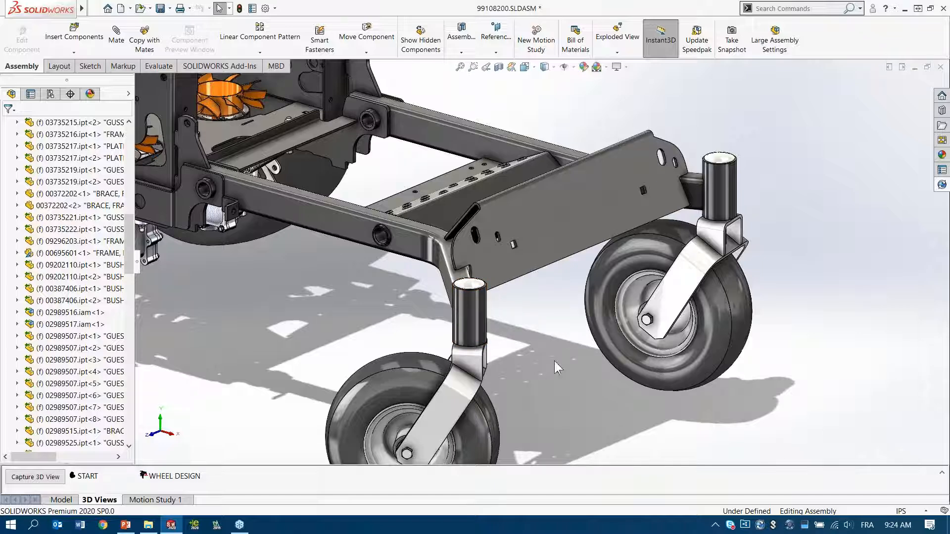
# Step: Switch to the PowerPoint slide show and advance to the next slide
pyautogui.click(125, 524)
pyautogui.press('Right')
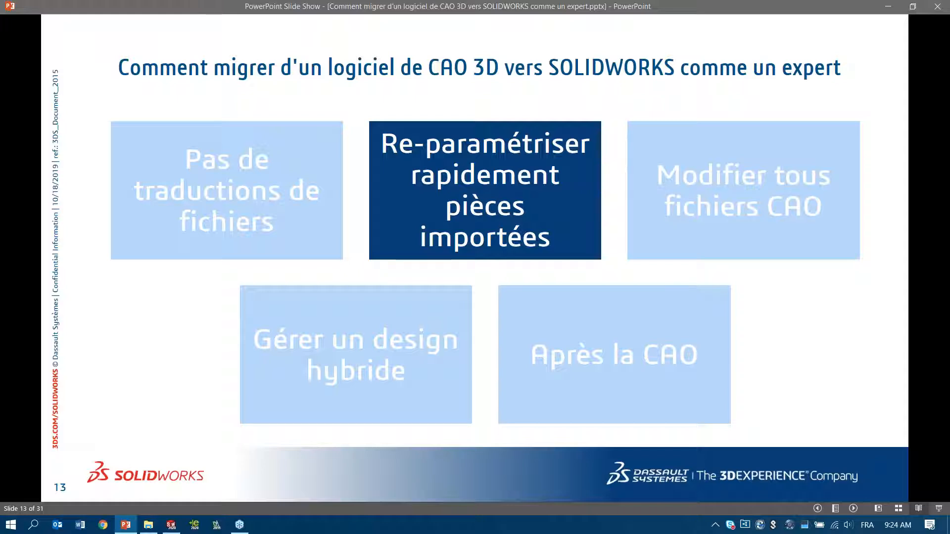
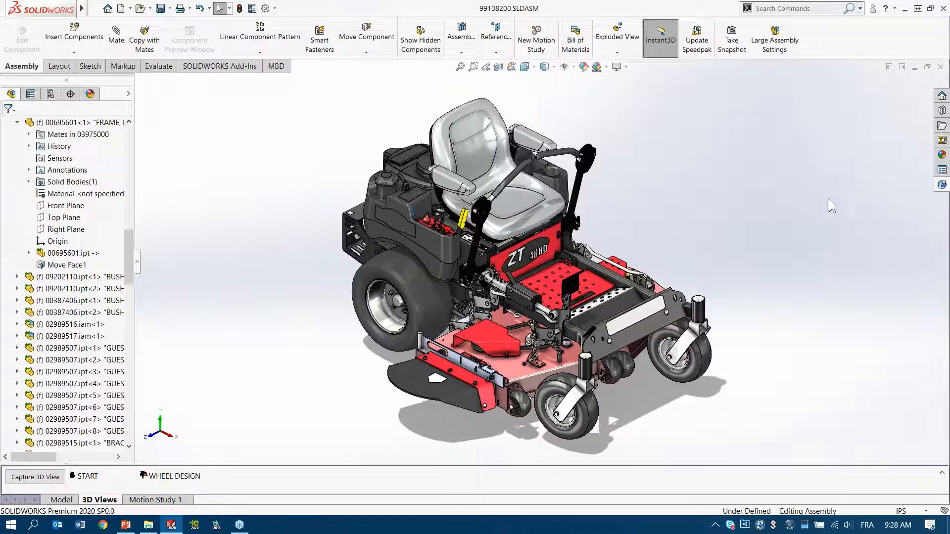
# Step: Show the SOLIDWORKS PDM vault pane and start checking in the 99108200 top-level assembly
pyautogui.click(941, 184)
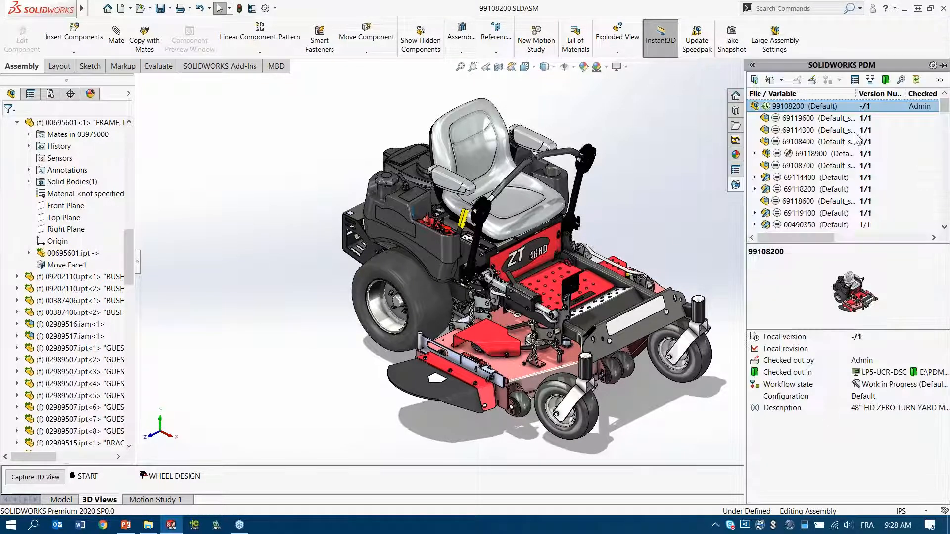
pyautogui.click(829, 106)
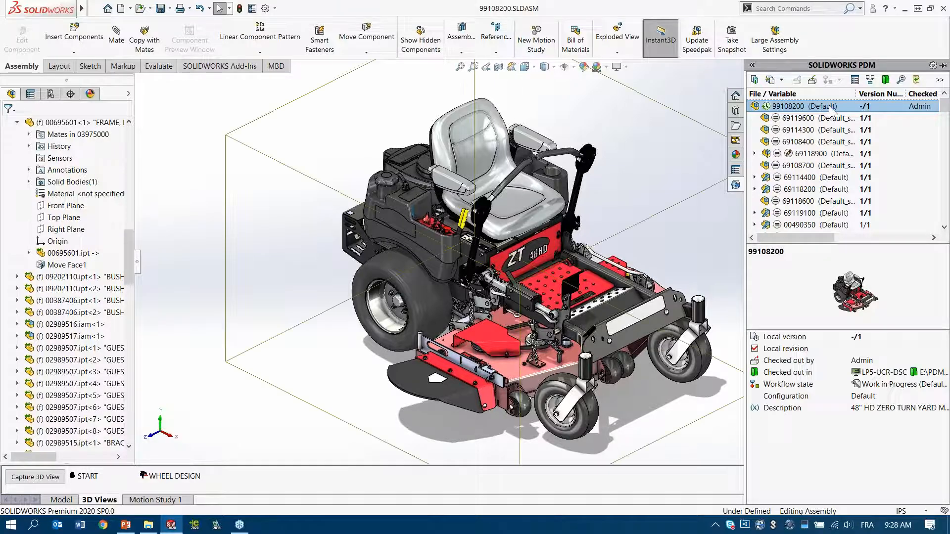
pyautogui.click(812, 80)
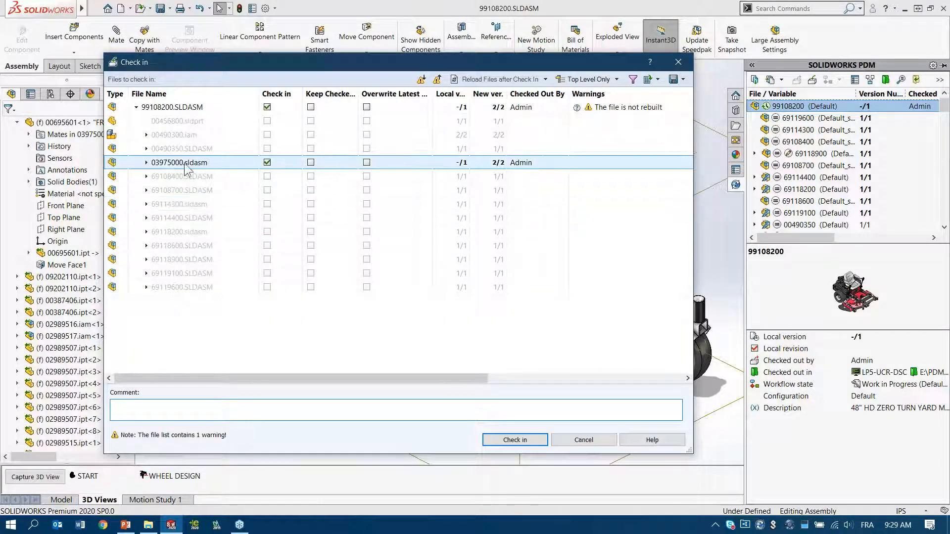
# Step: Expand 03975000.sldasm in the check-in list and preview the thumbnails of the modified files beneath it
pyautogui.moveTo(114, 167)
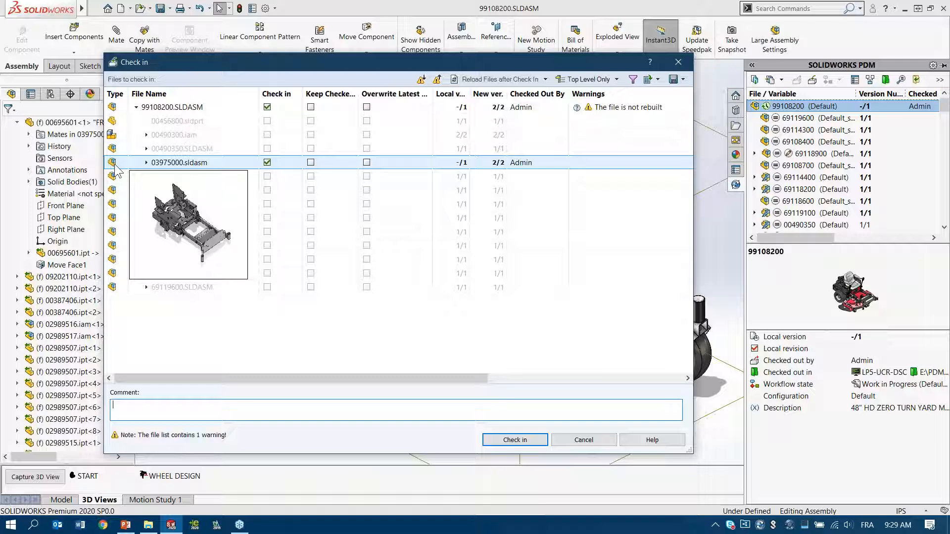
pyautogui.click(146, 163)
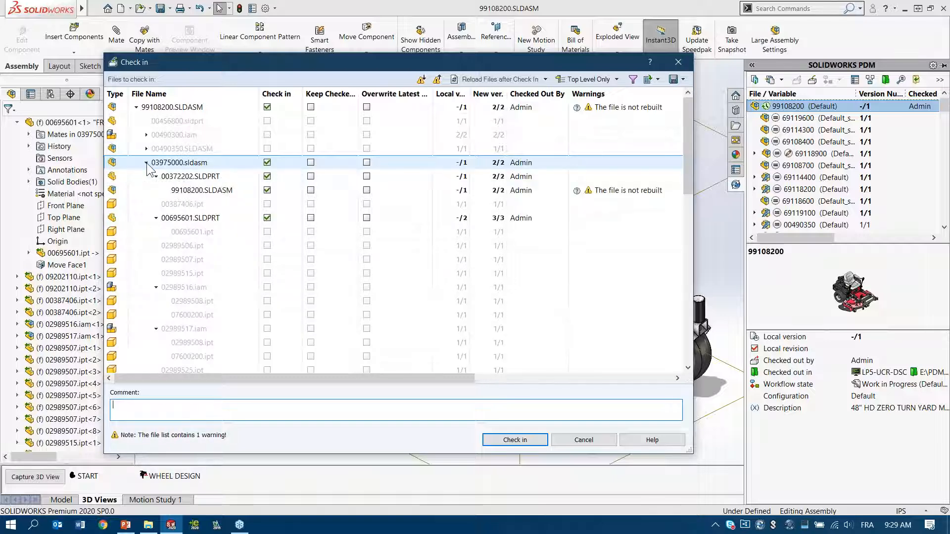
pyautogui.click(115, 179)
pyautogui.moveTo(115, 179)
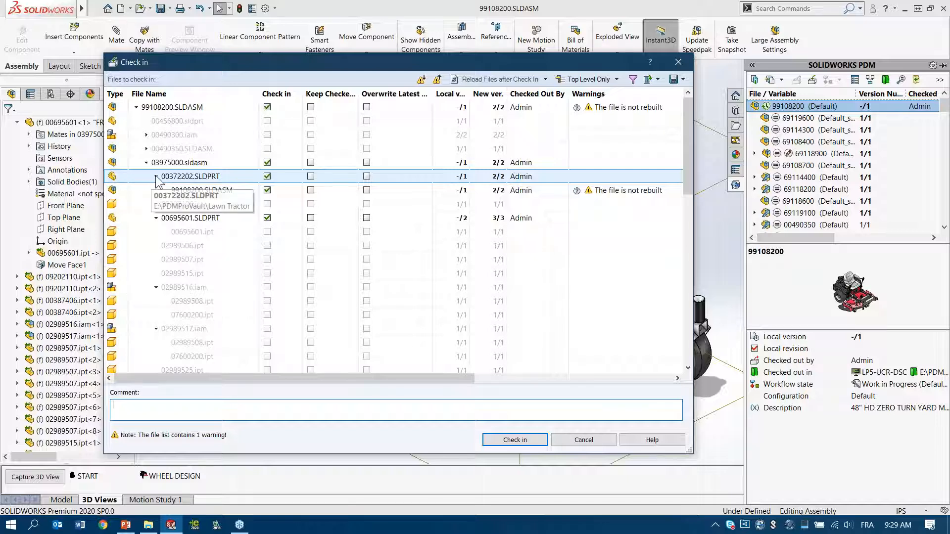
pyautogui.click(114, 191)
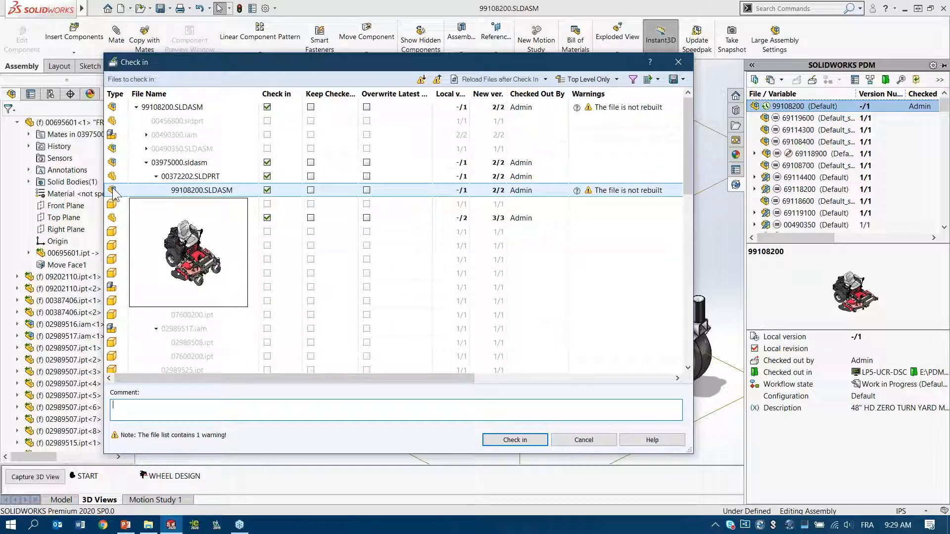
pyautogui.click(114, 219)
pyautogui.moveTo(114, 220)
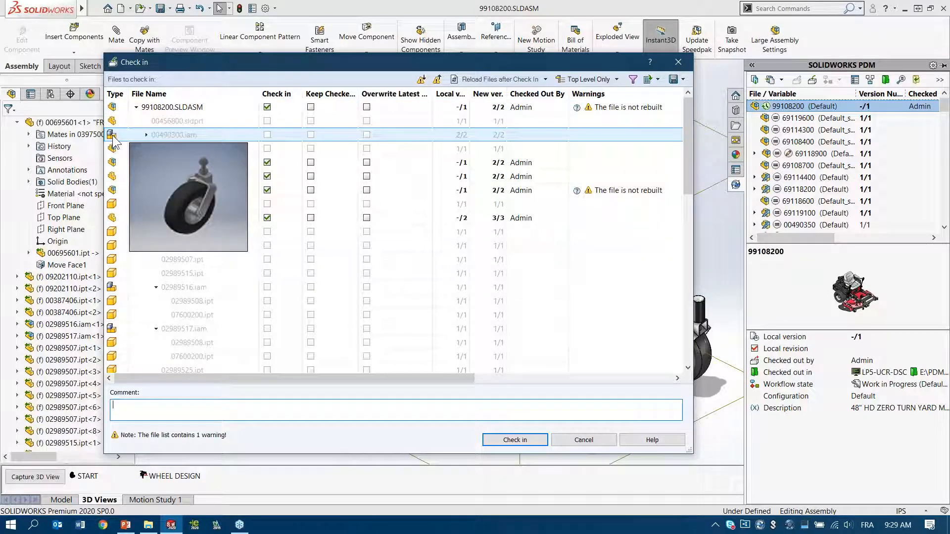
# Step: Expand 00490300.iam in the check-in list and circle the .iam and .ipt extensions with on-screen annotations
pyautogui.click(146, 135)
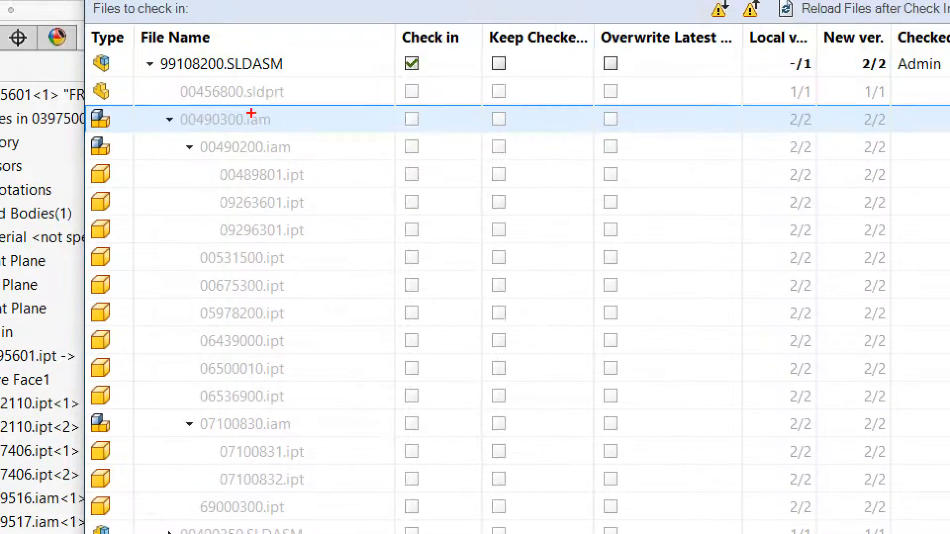
pyautogui.moveTo(226, 119)
pyautogui.mouseDown()
pyautogui.moveTo(297, 106)
pyautogui.moveTo(230, 93)
pyautogui.mouseUp()
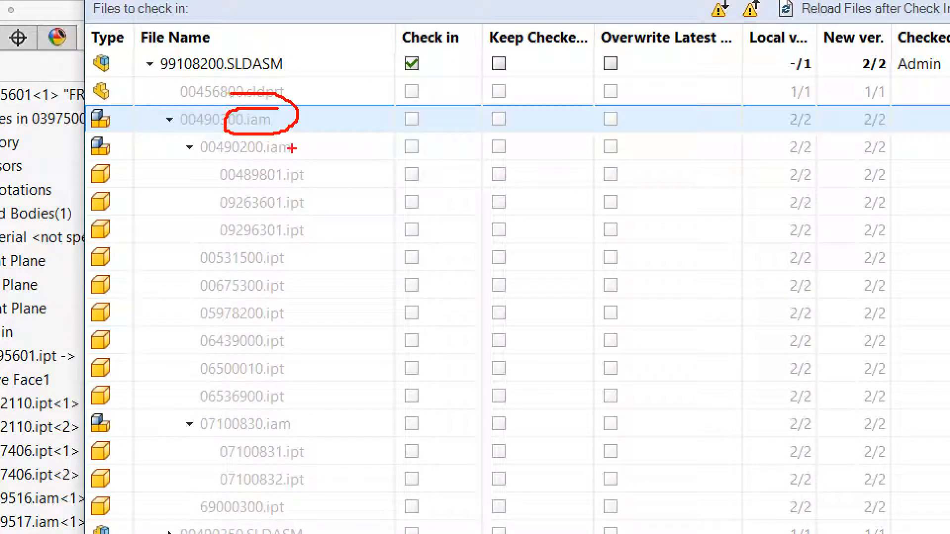
pyautogui.moveTo(295, 157)
pyautogui.mouseDown()
pyautogui.moveTo(268, 185)
pyautogui.moveTo(274, 153)
pyautogui.mouseUp()
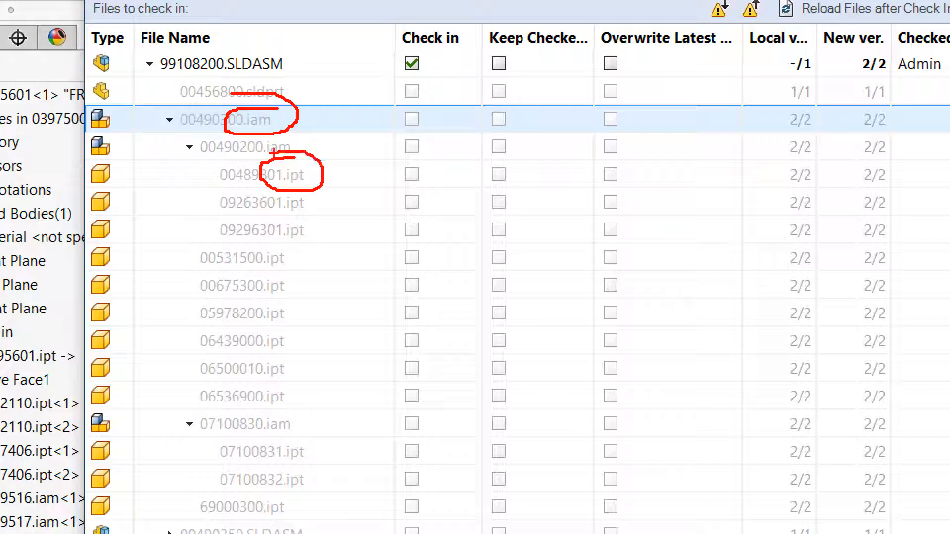
pyautogui.press('Escape')
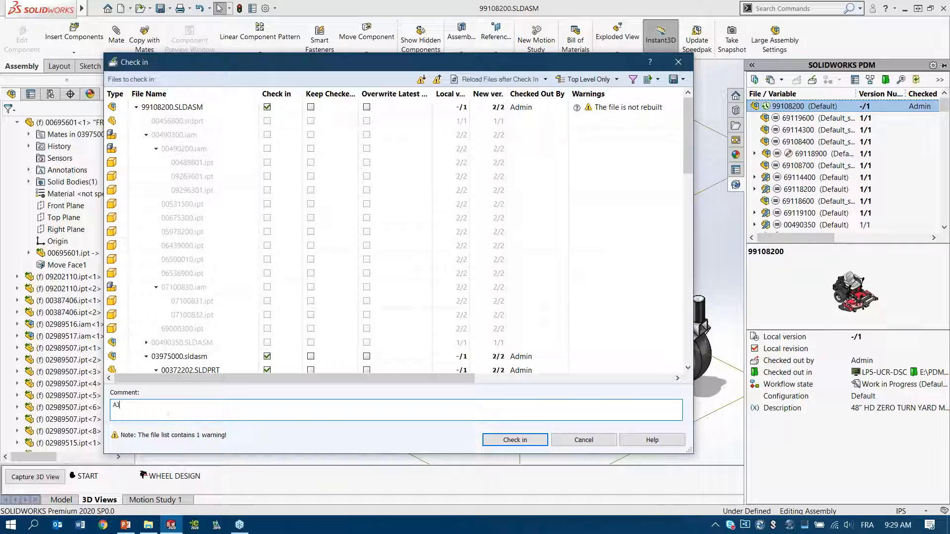
# Step: Enter the comment "AJOUTER LES ROUES, CHANGER CHASSIS", review the remaining files in the list, and check them in
pyautogui.write('R ')
pyautogui.write('LES ROUES, ALL')
pyautogui.write('ONGER LES')
pyautogui.press('BackSpace')
pyautogui.press('BackSpace')
pyautogui.press('BackSpace')
pyautogui.press('BackSpace')
pyautogui.press('BackSpace')
pyautogui.press('BackSpace')
pyautogui.press('BackSpace')
pyautogui.press('BackSpace')
pyautogui.press('BackSpace')
pyautogui.press('BackSpace')
pyautogui.write('CHANGER CHASSIS')
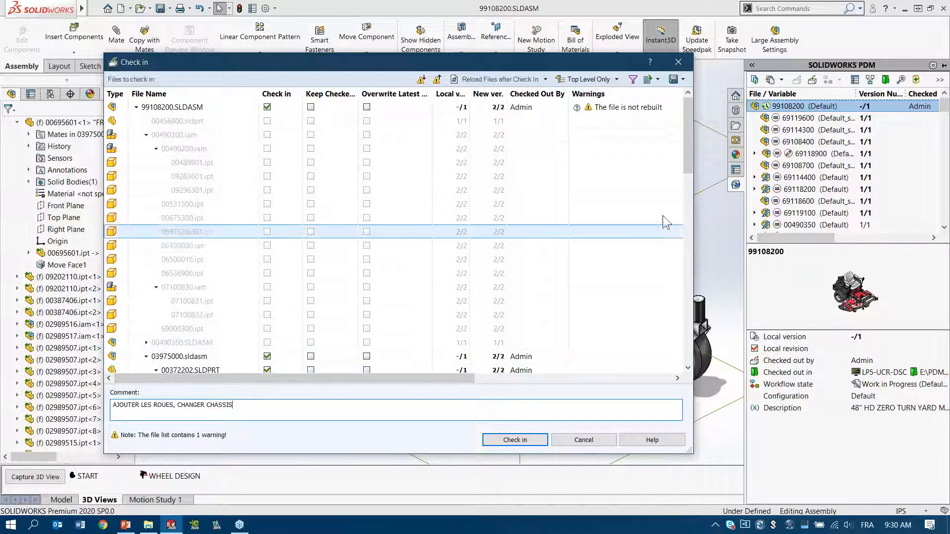
pyautogui.moveTo(688, 141); pyautogui.dragTo(690, 192)
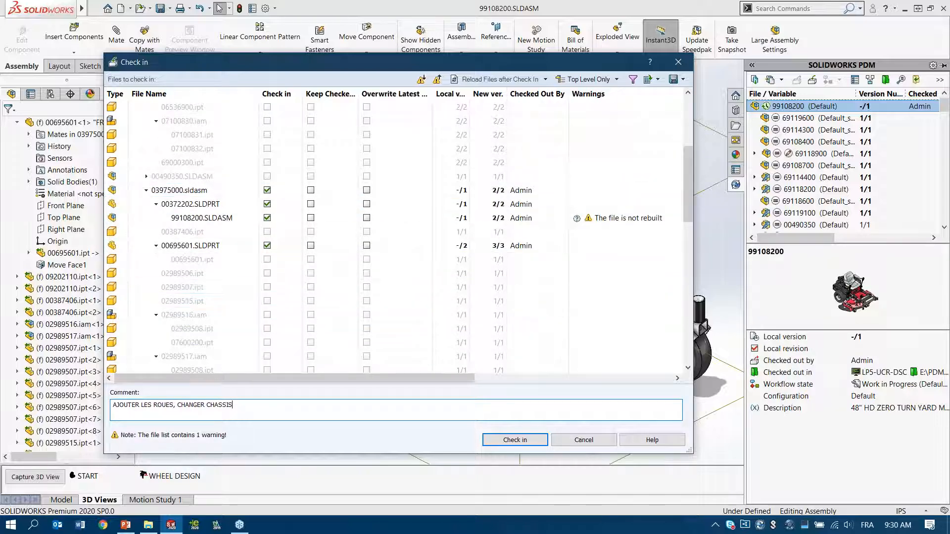
pyautogui.click(530, 442)
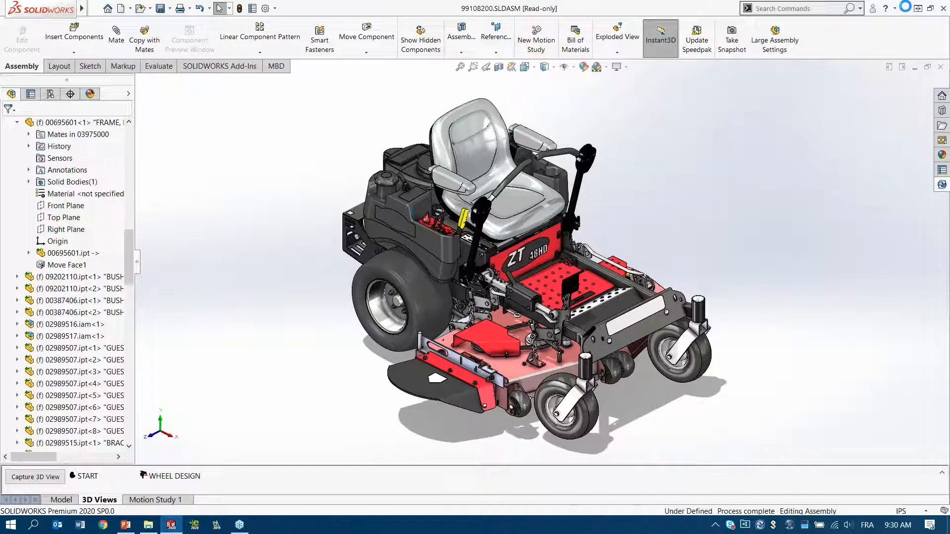
# Step: Switch to File Explorer, show the data card of 99108200.SLDASM in the vault's Lawn Tractor folder, and enlarge the preview area
pyautogui.click(150, 525)
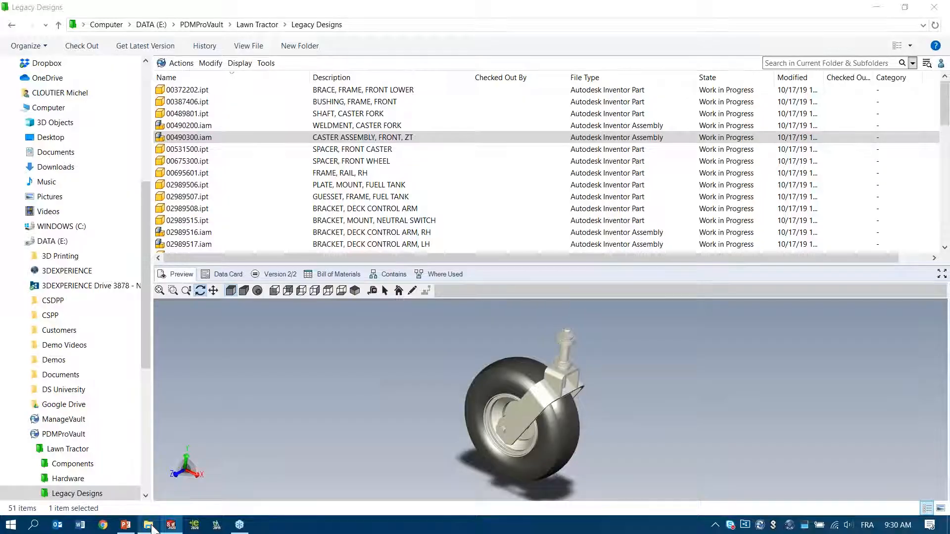
pyautogui.click(68, 449)
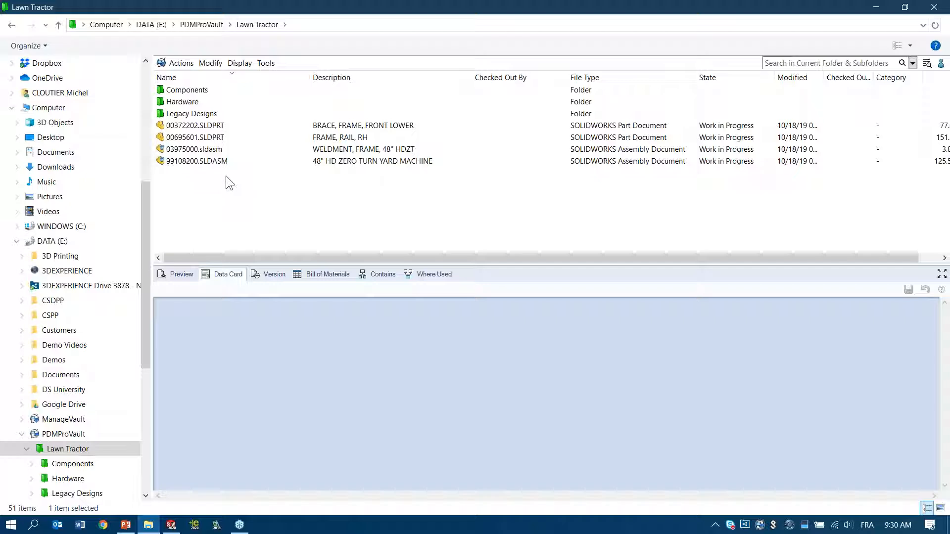
pyautogui.click(230, 162)
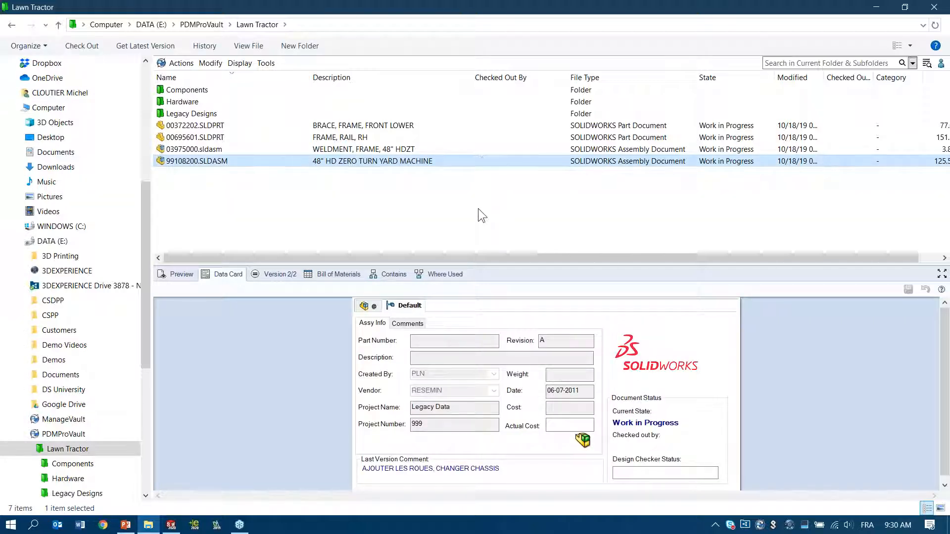
pyautogui.moveTo(492, 242); pyautogui.dragTo(492, 202)
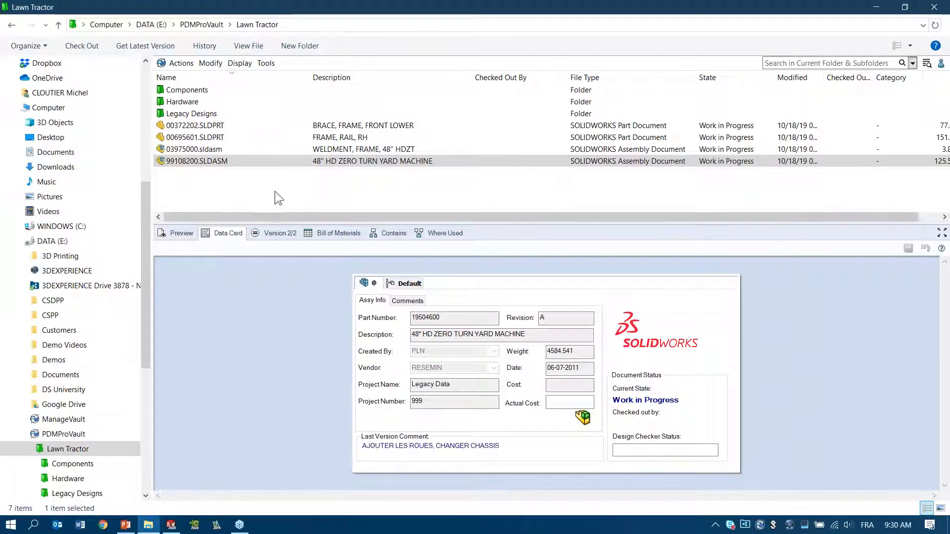
# Step: View the version history of 99108200.SLDASM and close it
pyautogui.click(240, 63)
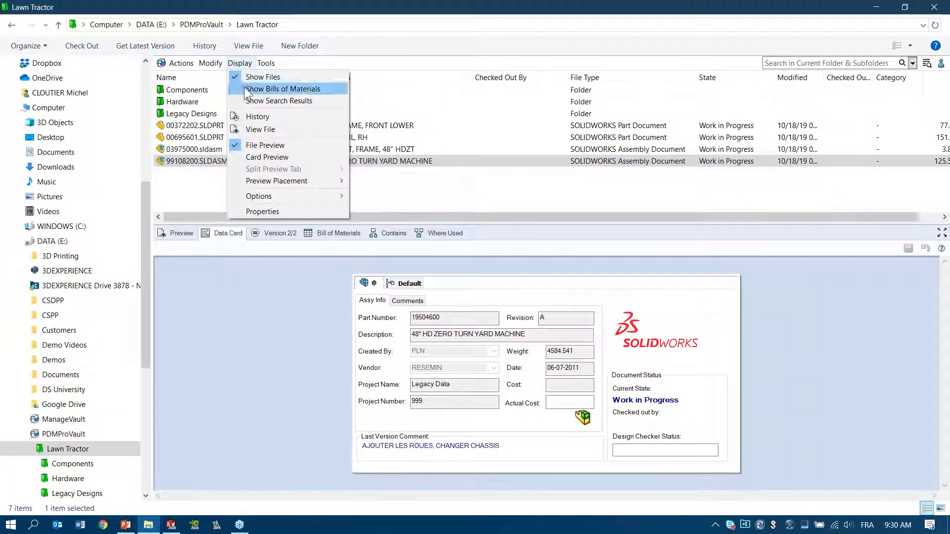
pyautogui.click(256, 116)
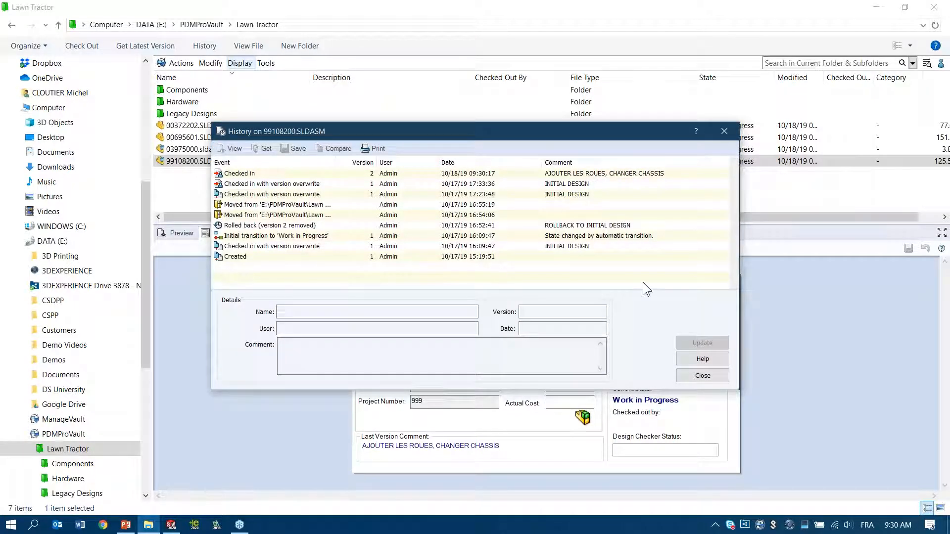
pyautogui.click(711, 376)
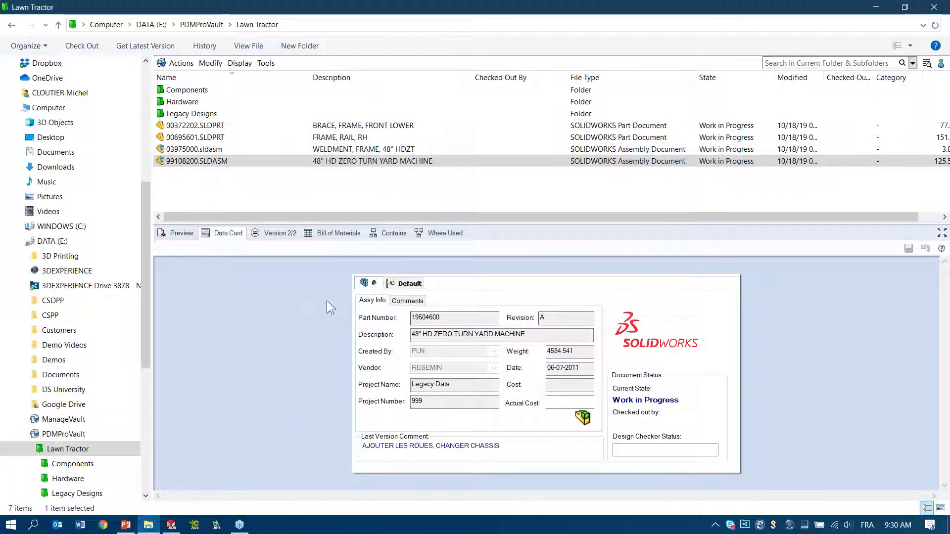
# Step: Examine the file references contained in 99108200.SLDASM and its bill of materials, giving the details area slightly more height
pyautogui.click(390, 234)
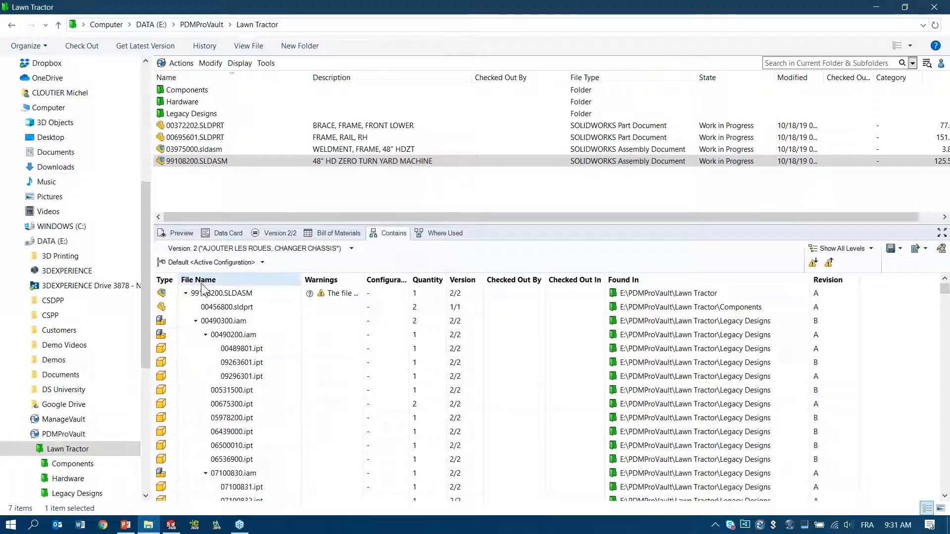
pyautogui.click(161, 296)
pyautogui.click(163, 306)
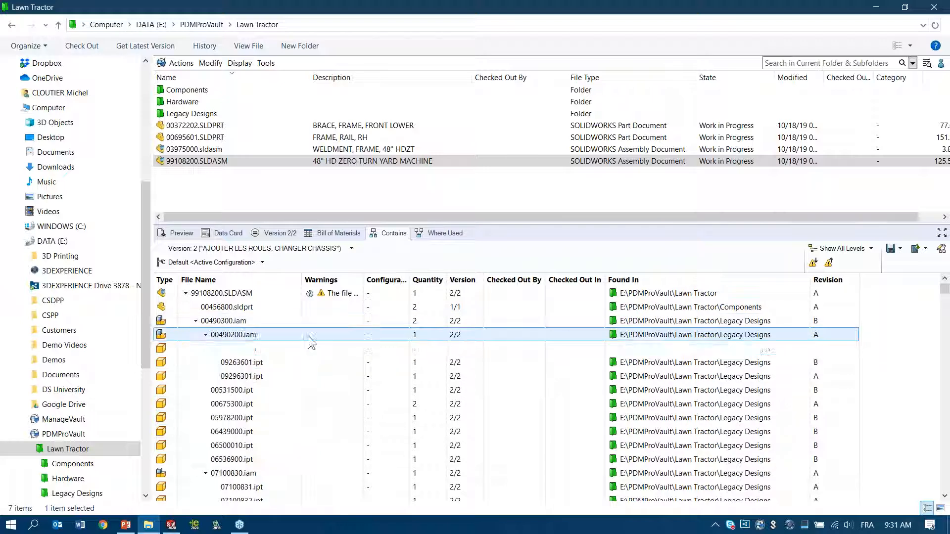
pyautogui.click(337, 233)
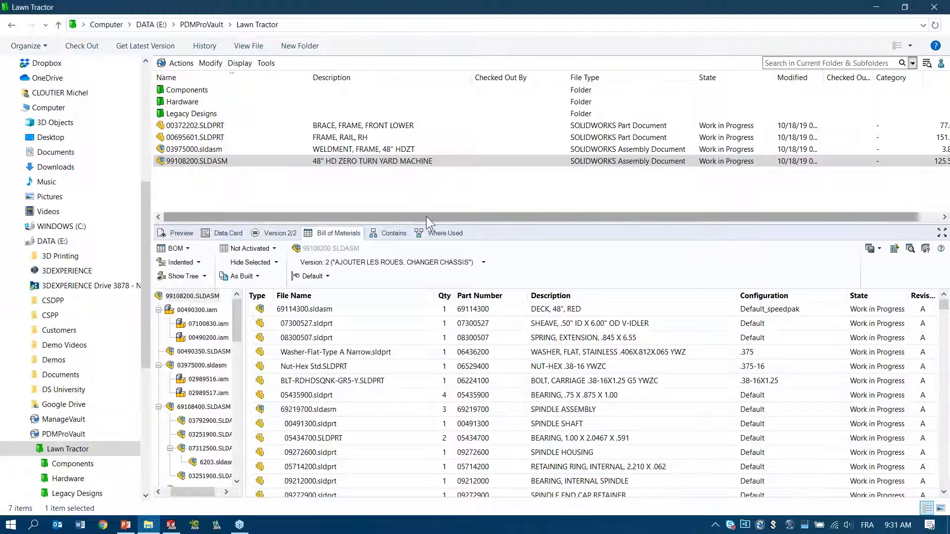
pyautogui.moveTo(423, 221); pyautogui.dragTo(424, 208)
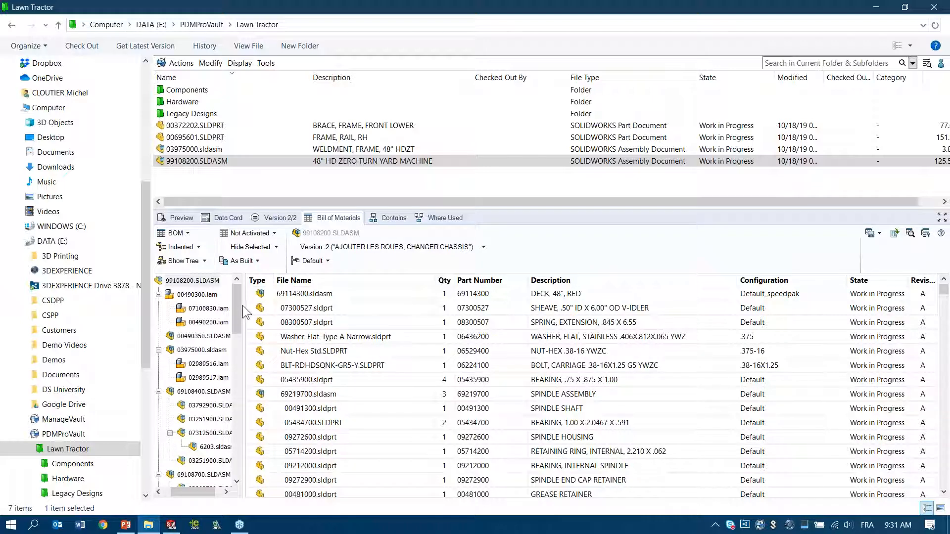
# Step: Export the bill of materials to a CSV file with a Level column and maximize it in Excel
pyautogui.click(894, 233)
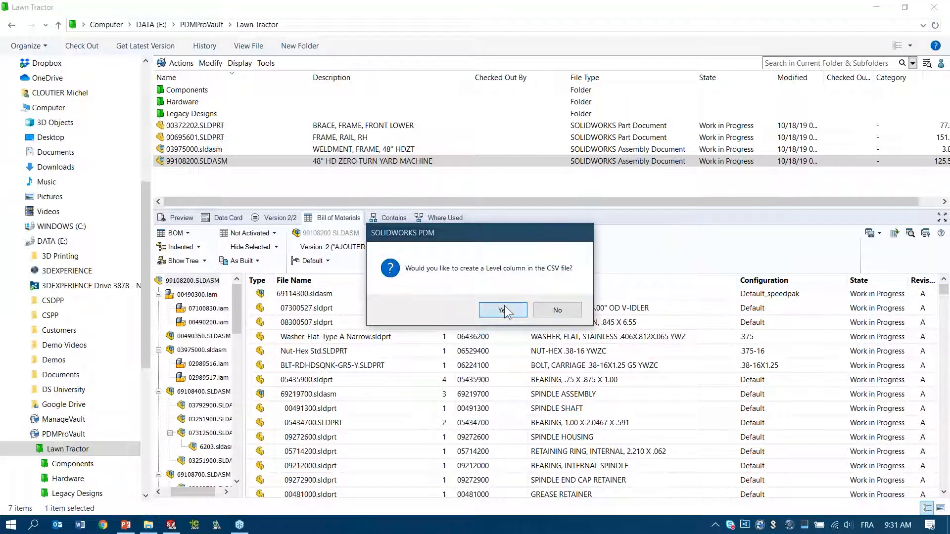
pyautogui.click(502, 310)
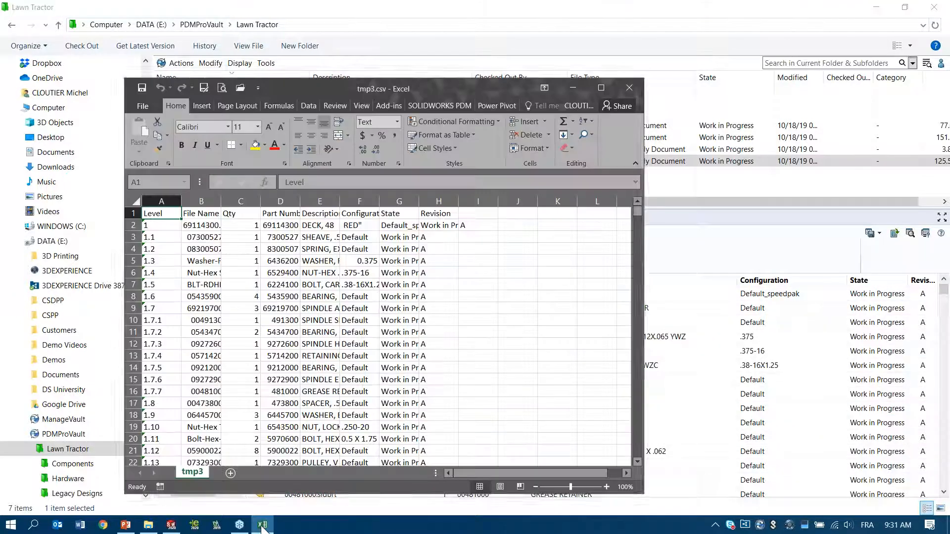
pyautogui.click(600, 88)
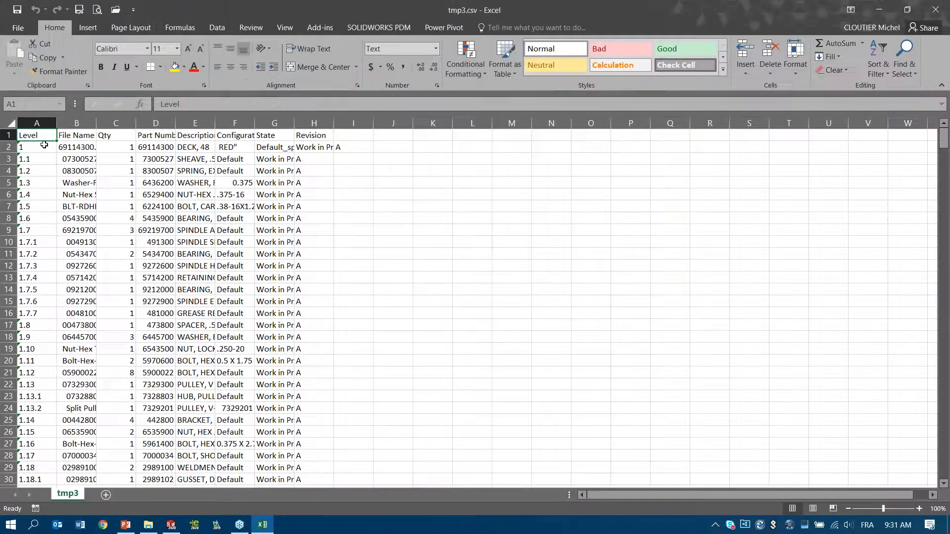
# Step: Fit all columns to their contents to read through the exported bill of materials, and close the file without saving
pyautogui.click(10, 122)
pyautogui.doubleClick(56, 123)
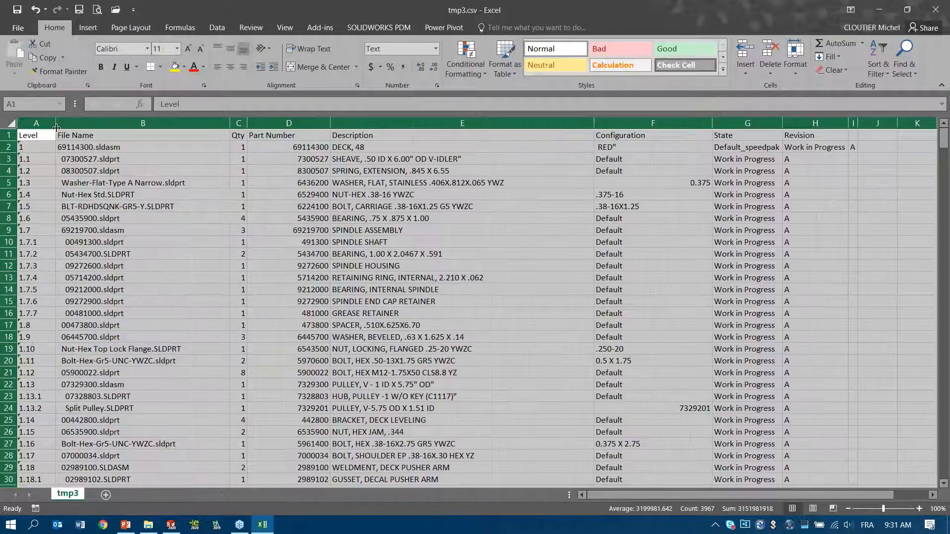
pyautogui.click(377, 230)
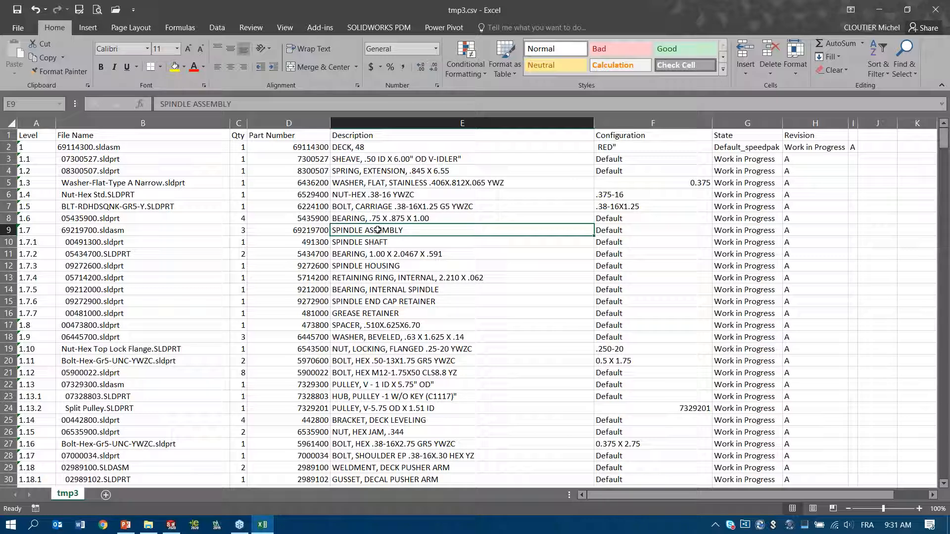
pyautogui.scroll(-1, 138, 228)
pyautogui.scroll(-7, 138, 228)
pyautogui.scroll(-6, 138, 229)
pyautogui.scroll(-17, 138, 234)
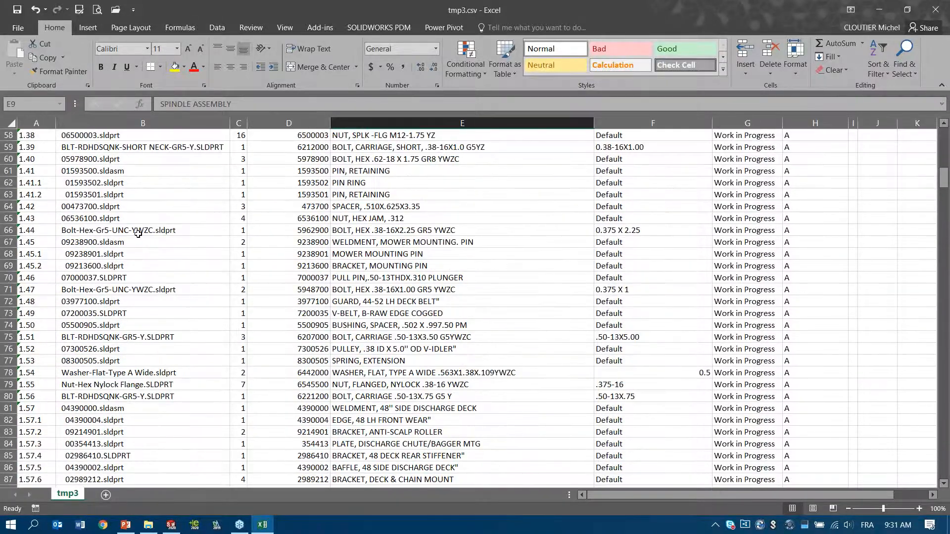
pyautogui.scroll(20, 287, 291)
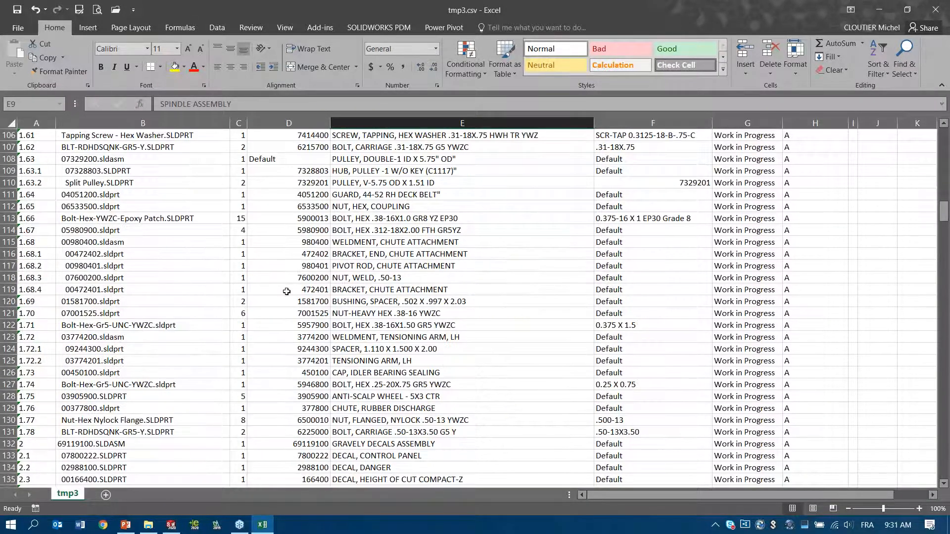
pyautogui.scroll(9, 287, 291)
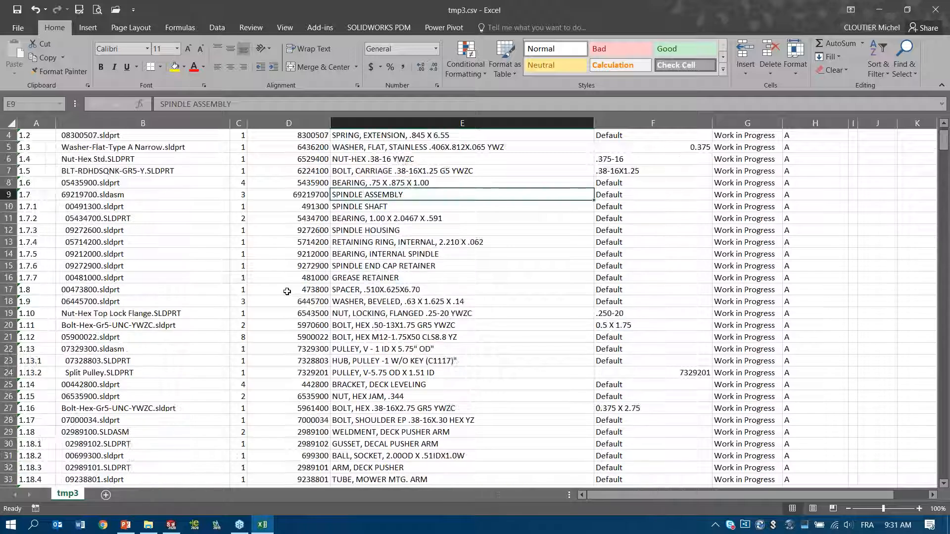
pyautogui.click(936, 10)
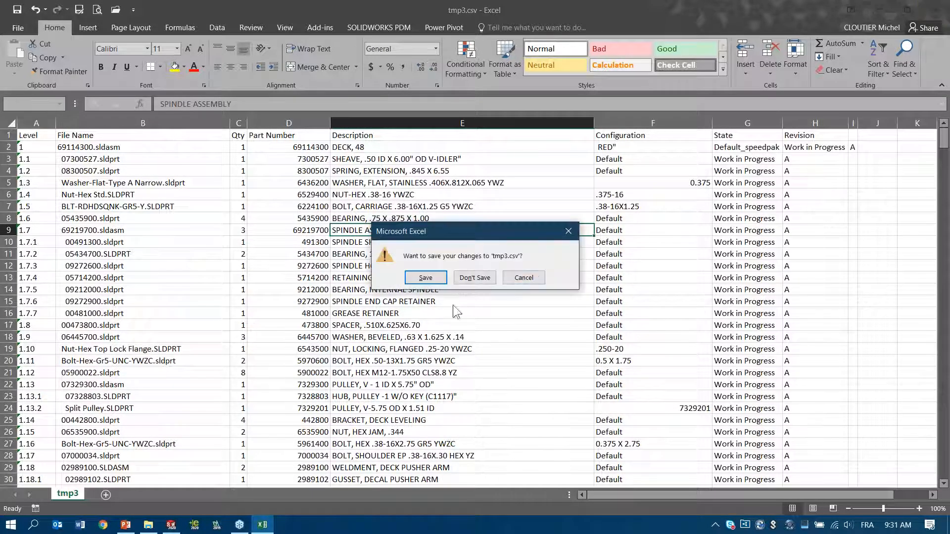
pyautogui.click(474, 277)
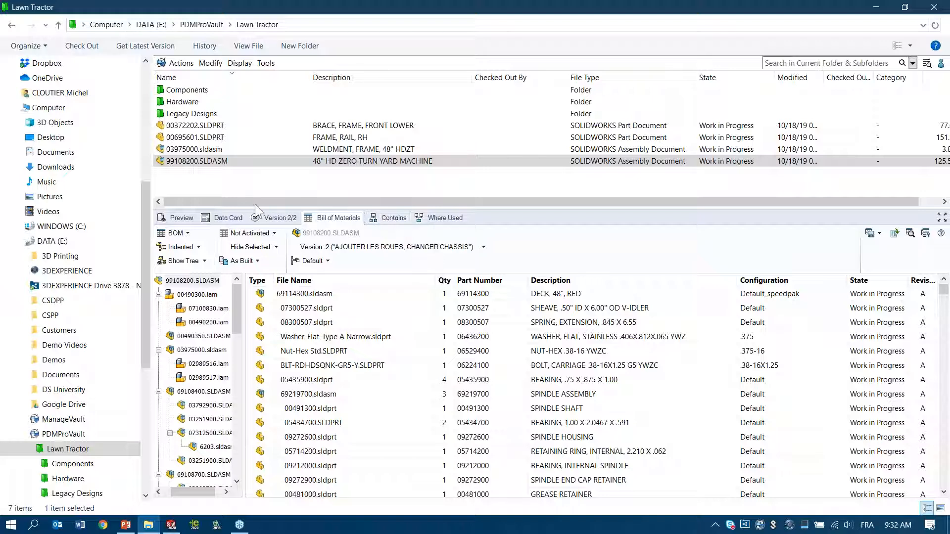
# Step: Deselect the assembly file, switch to the PowerPoint slide show, and advance to the overview slide highlighting "Support multi-CAO avec PDM"
pyautogui.click(200, 195)
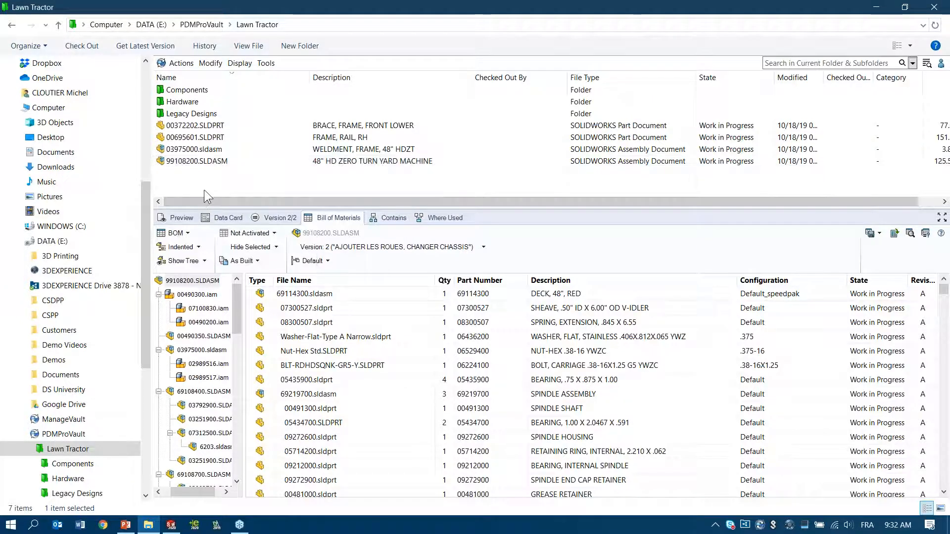
pyautogui.click(126, 524)
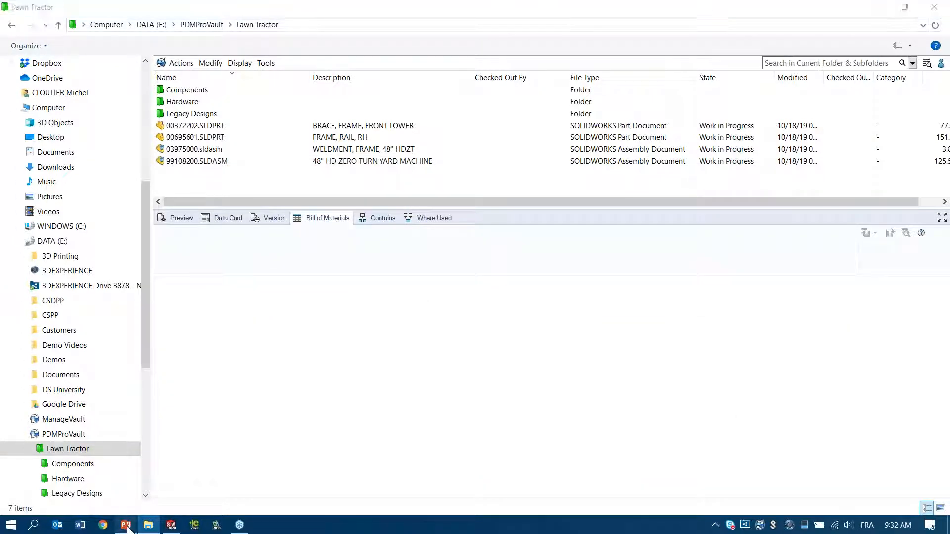
pyautogui.press('Right')
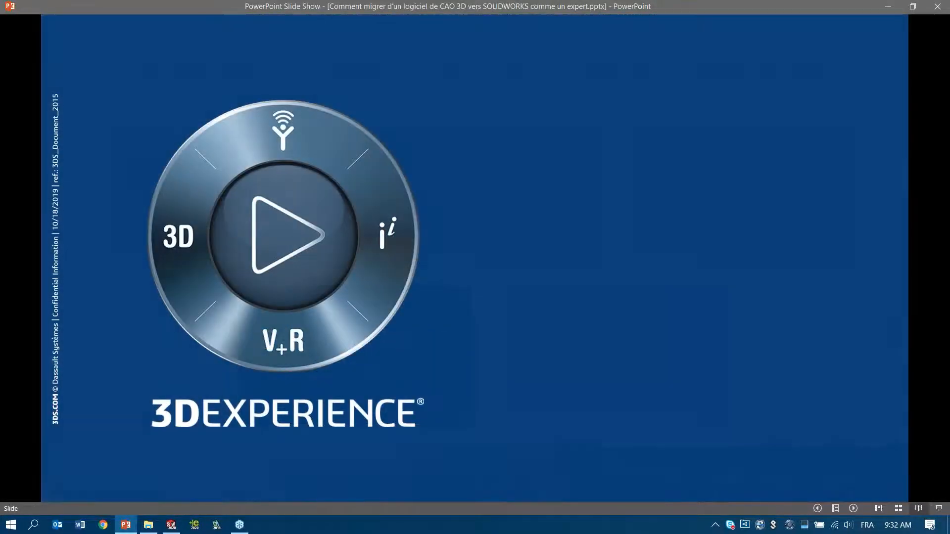
pyautogui.press('Right')
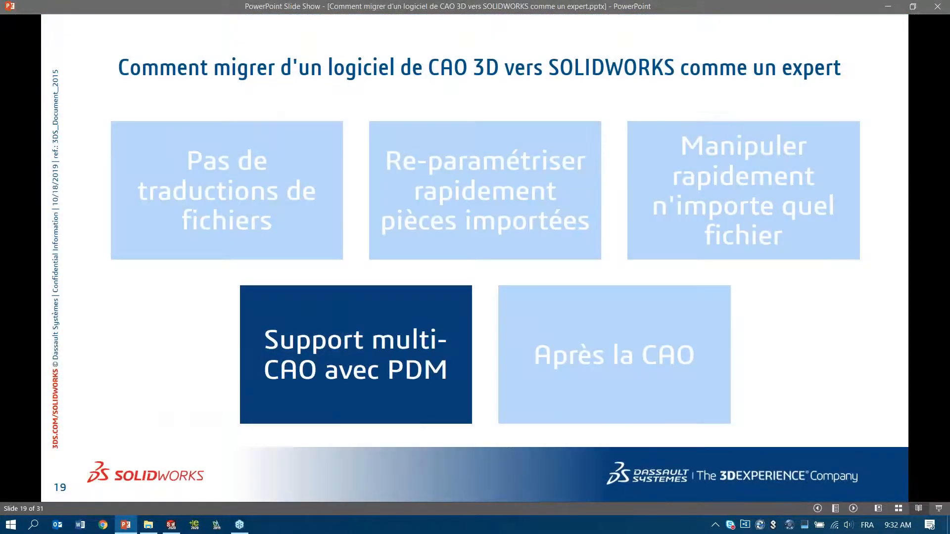